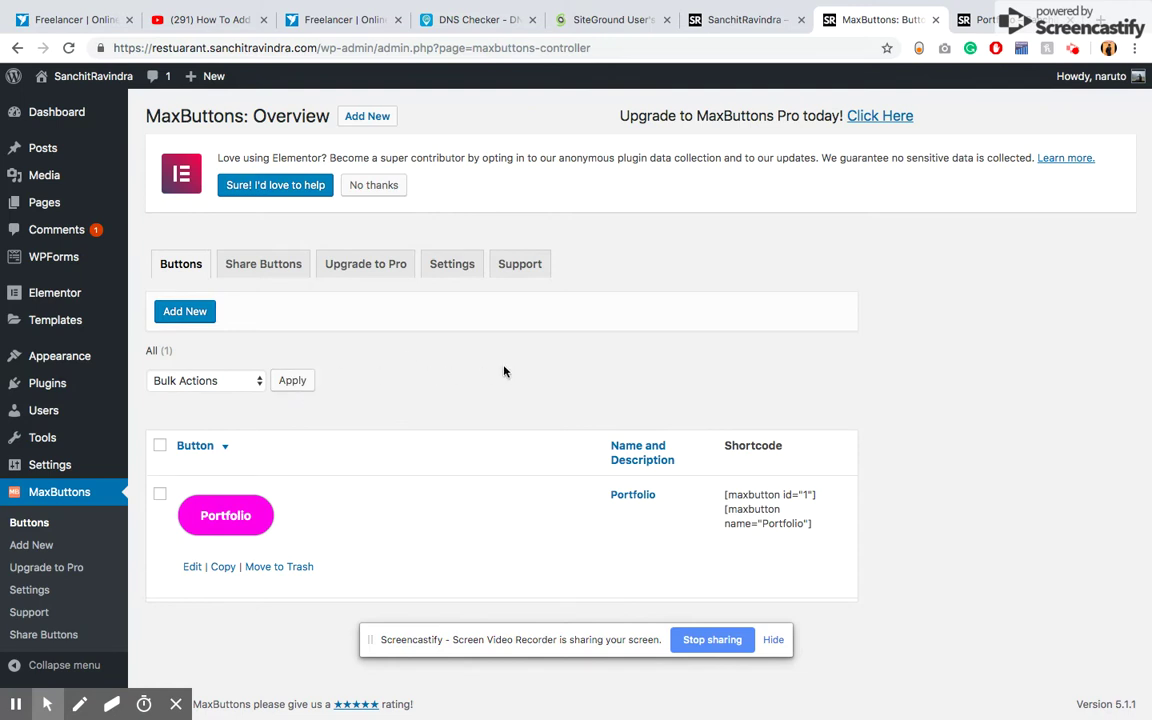
Glance at the Fresco restaurant site, then go back to the MaxButtons button overview
click(751, 30)
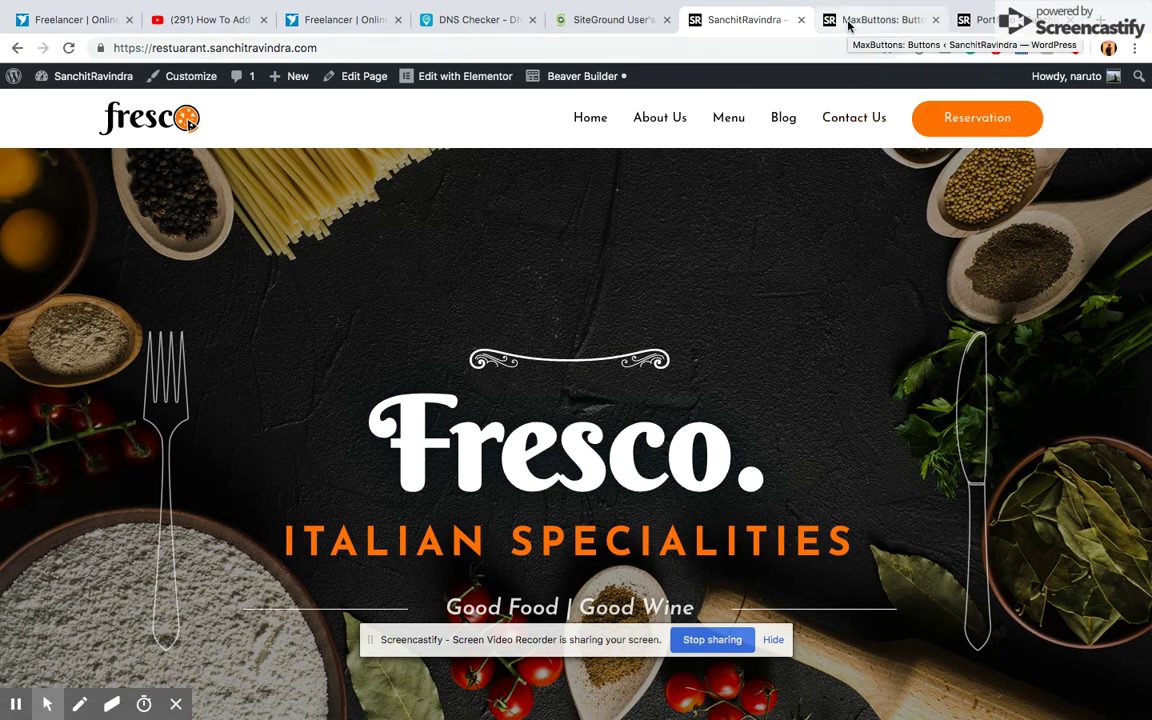
click(848, 22)
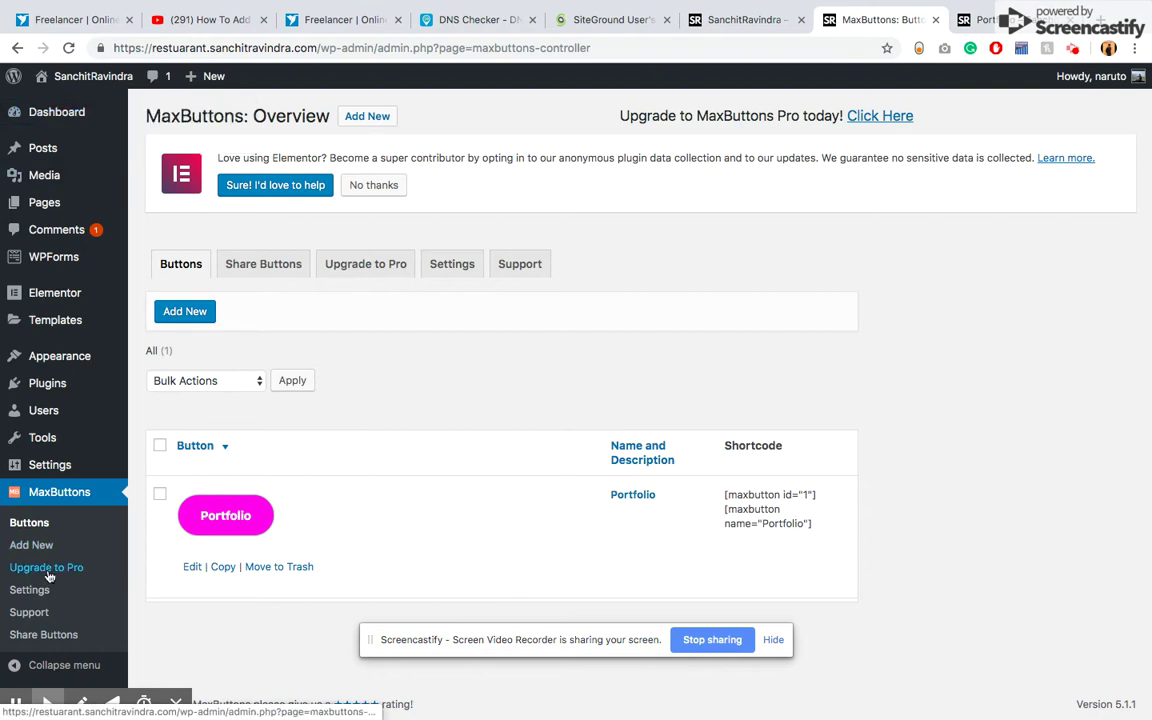
mouse_move(68, 387)
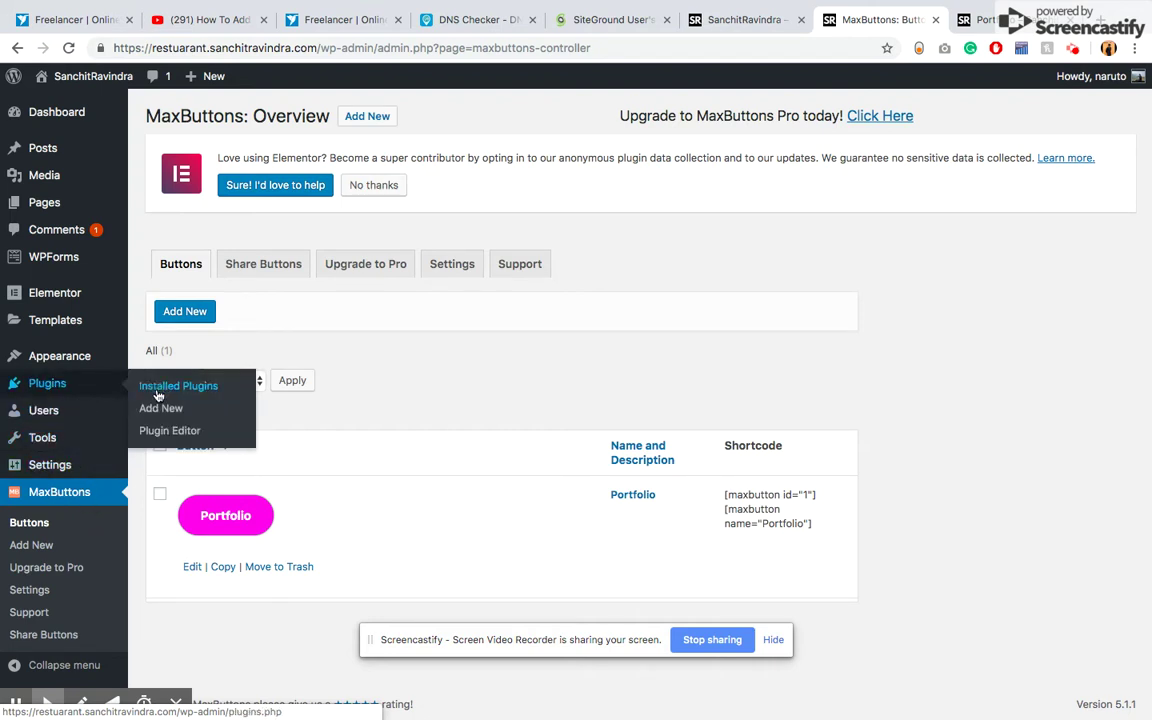
click(83, 496)
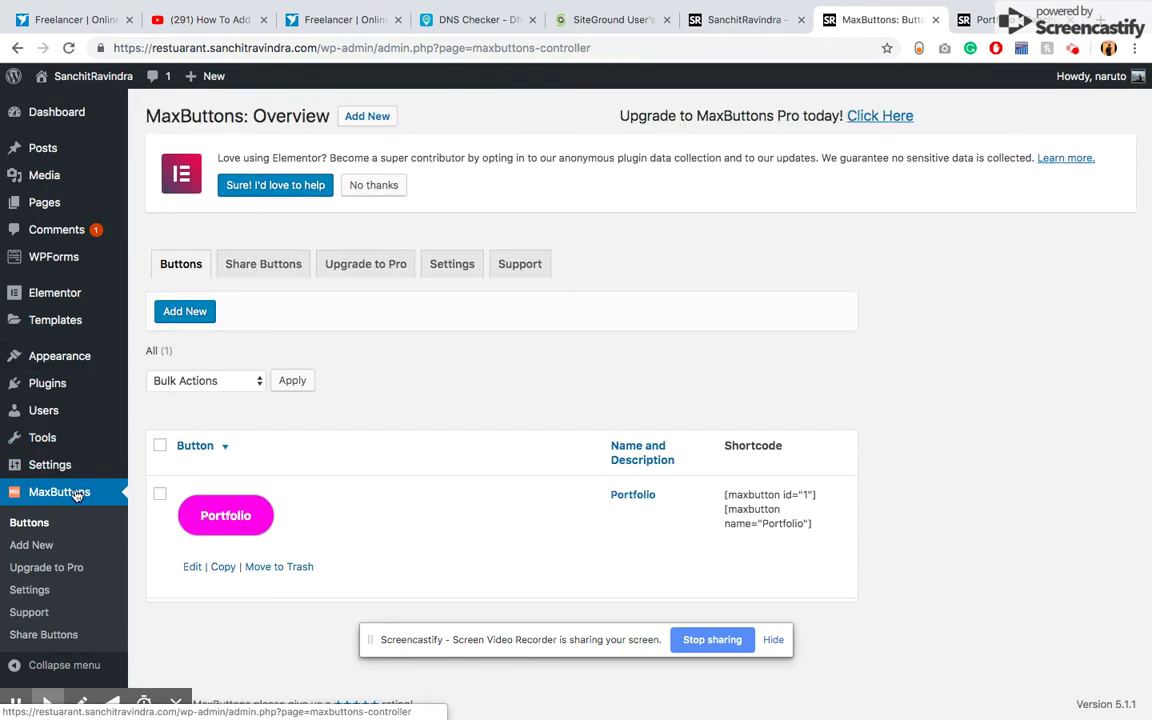
Add a new button, review its default YOUR TEXT Basics, Border, Background and Text Shadow settings, then leave unsaved
click(187, 313)
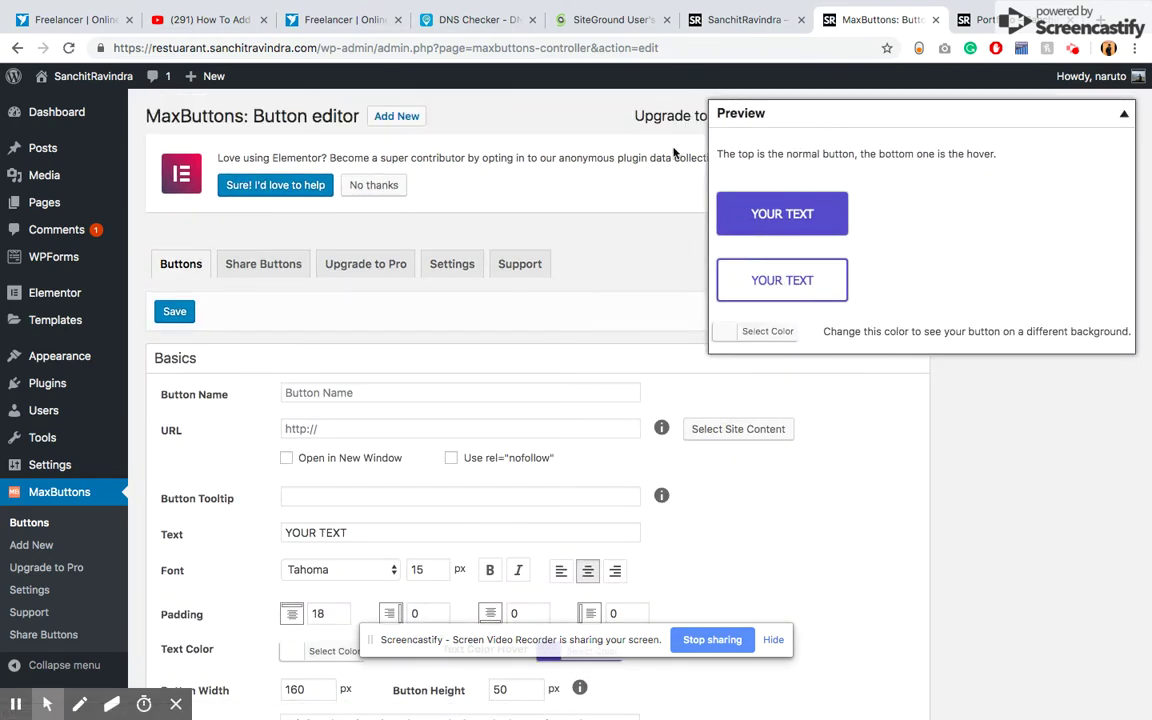
scroll(475, 314, down, 1)
scroll(475, 314, down, 4)
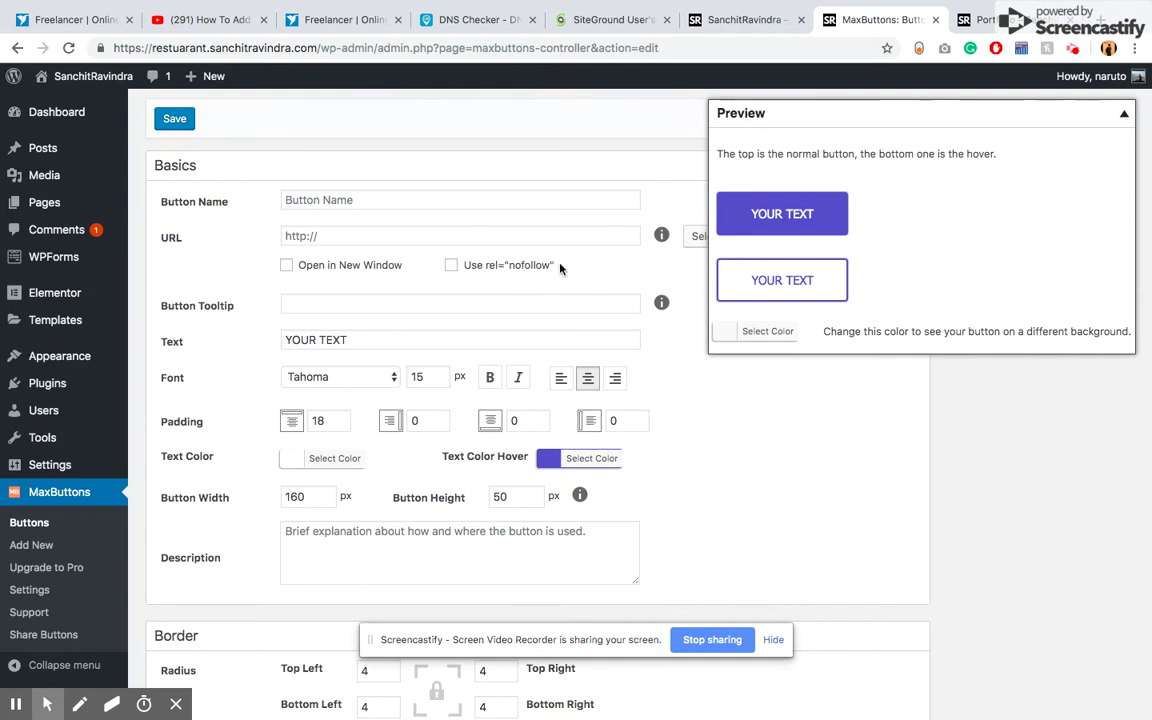
scroll(559, 268, down, 3)
scroll(588, 357, down, 4)
scroll(392, 398, down, 1)
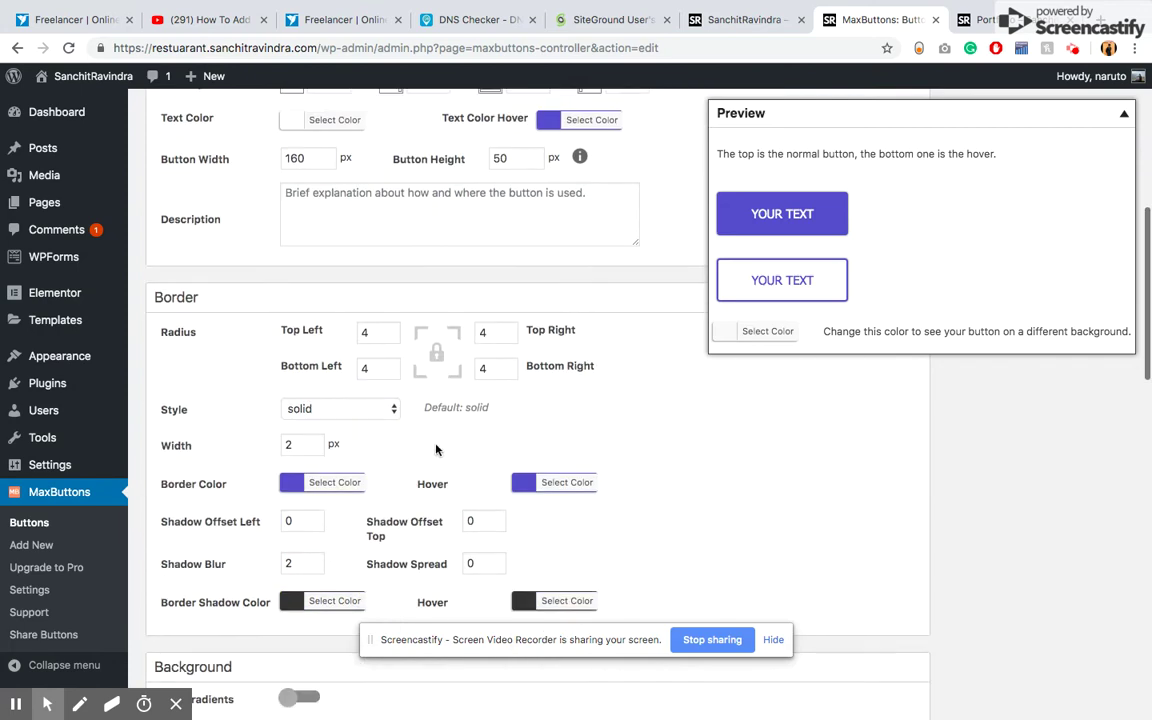
scroll(392, 463, down, 3)
scroll(392, 463, down, 3)
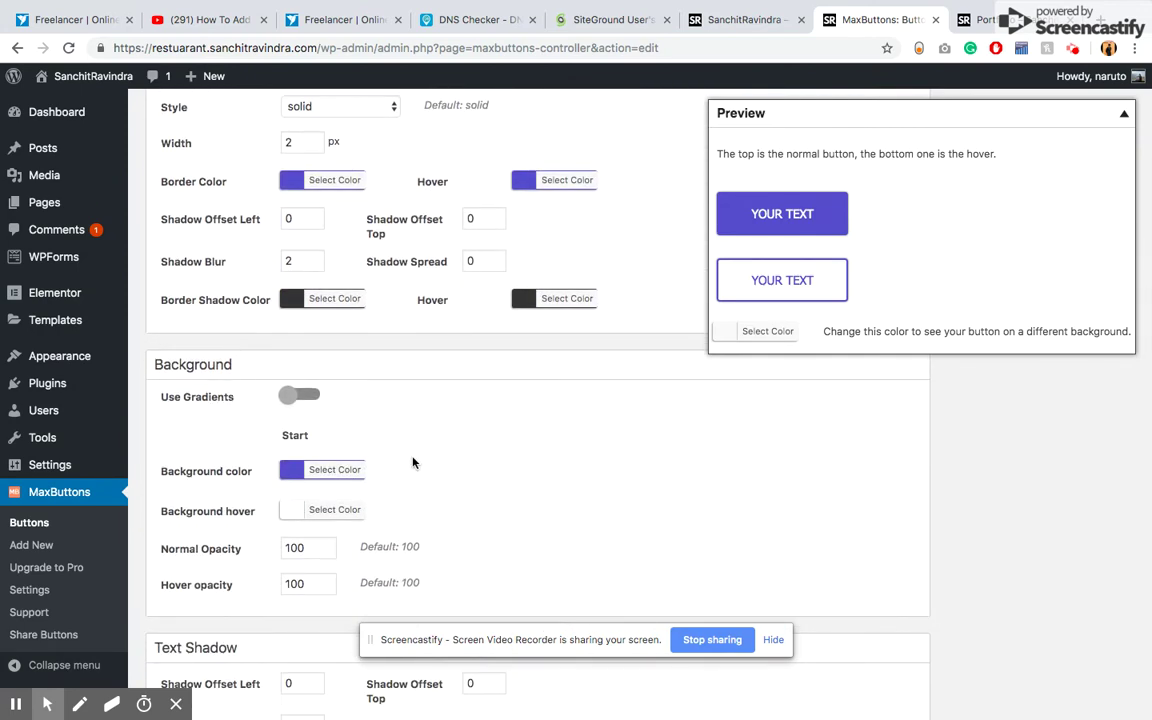
scroll(414, 464, down, 7)
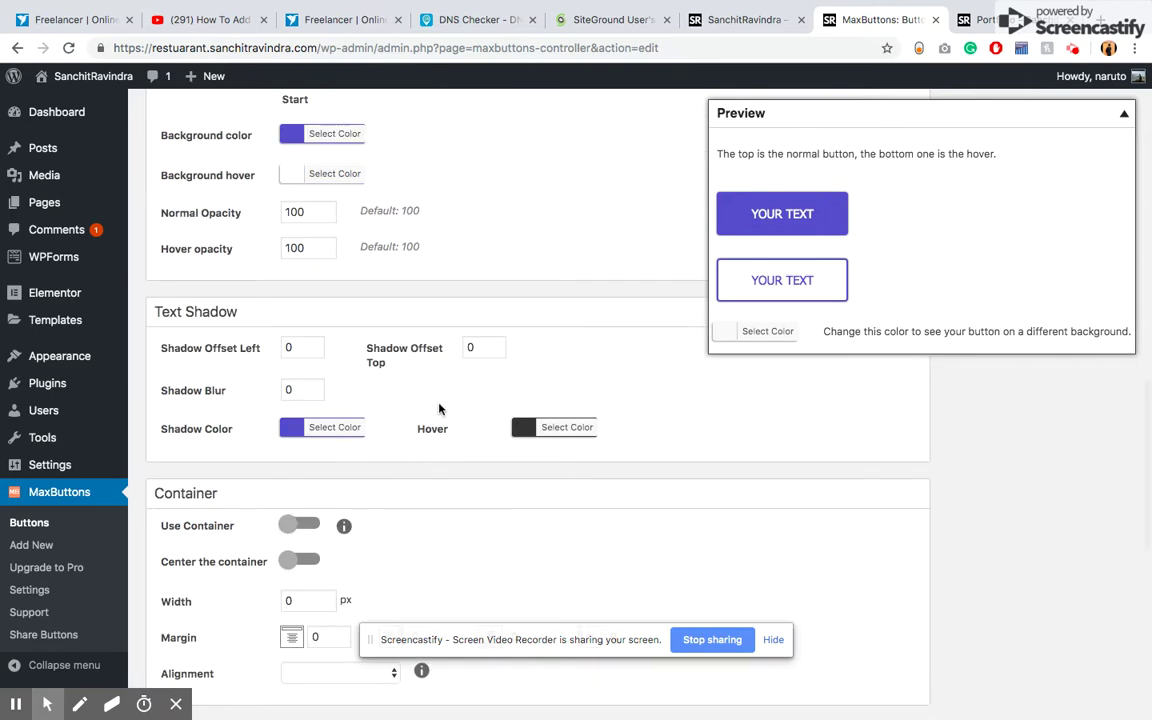
scroll(437, 337, down, 4)
scroll(437, 337, up, 2)
scroll(438, 408, down, 4)
scroll(438, 408, up, 17)
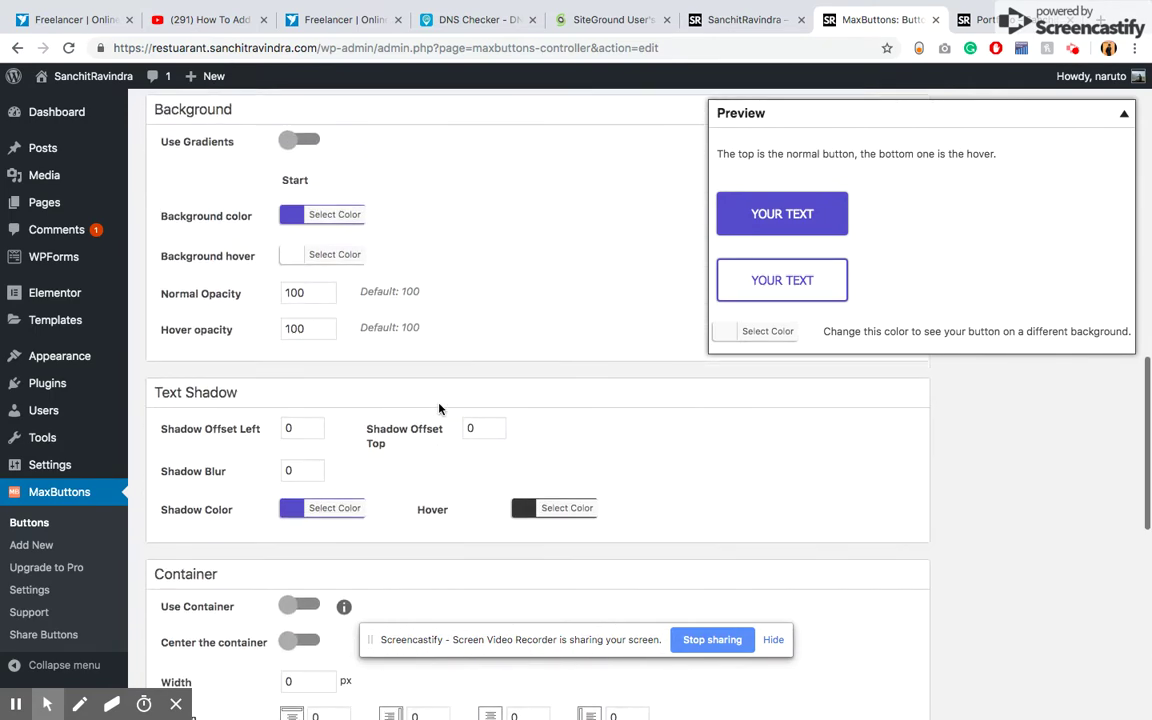
scroll(438, 408, up, 5)
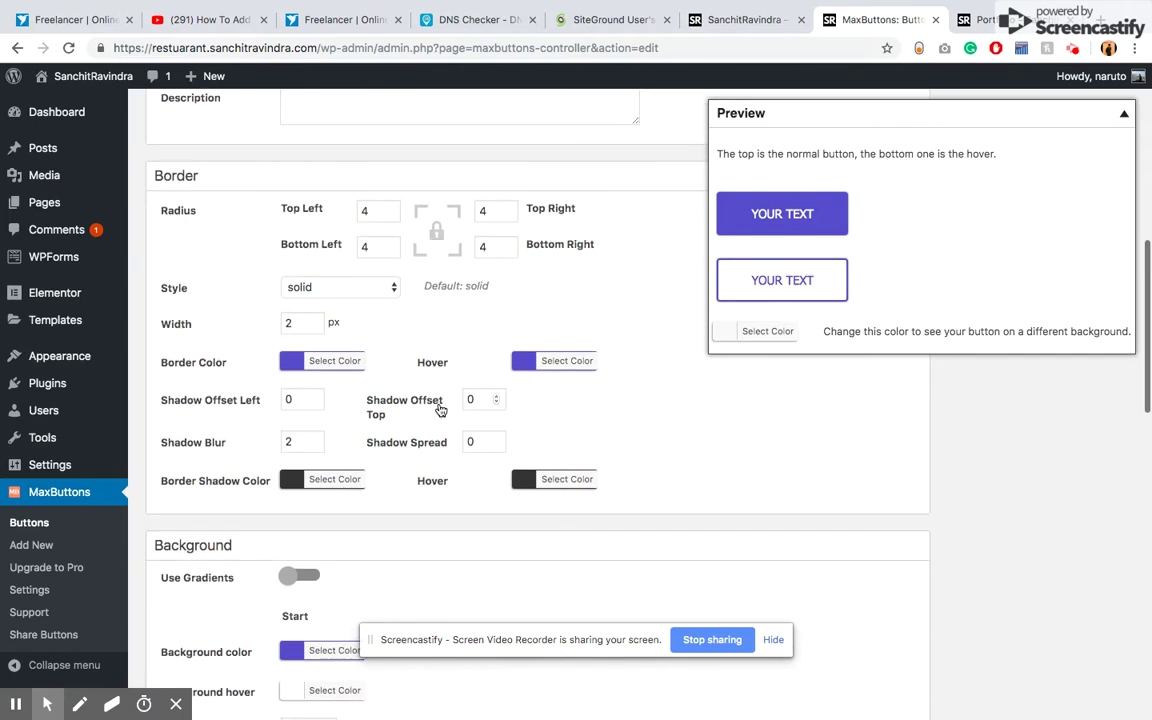
scroll(506, 229, up, 4)
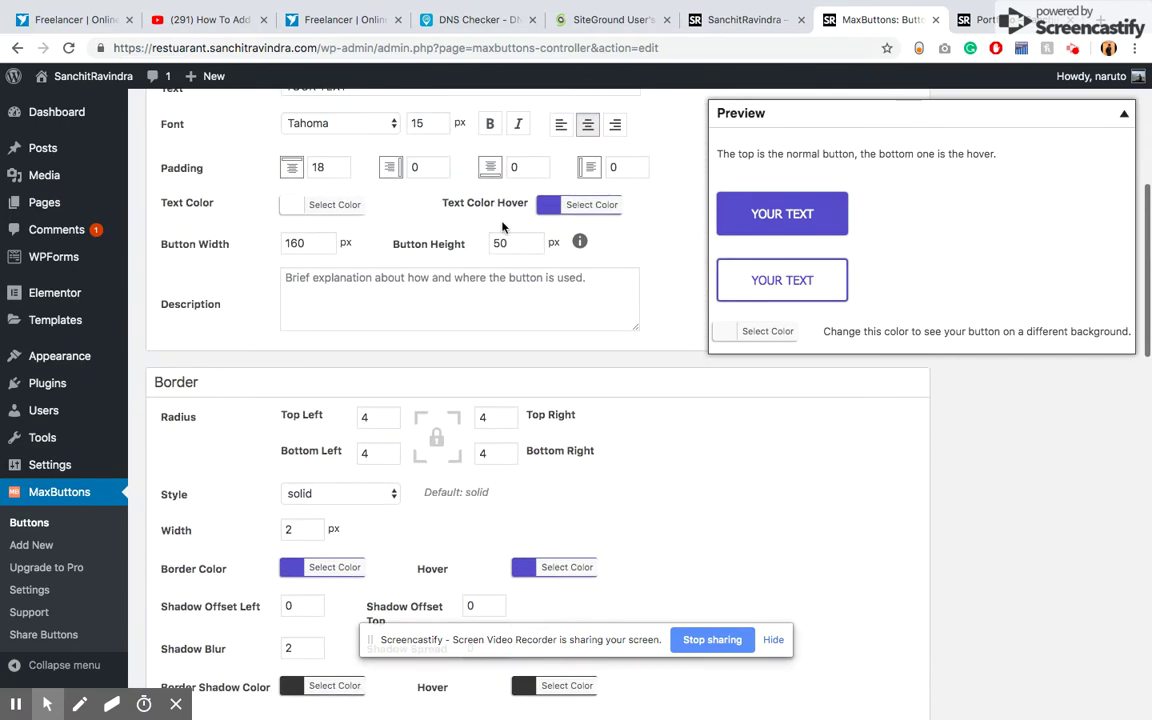
scroll(539, 208, up, 6)
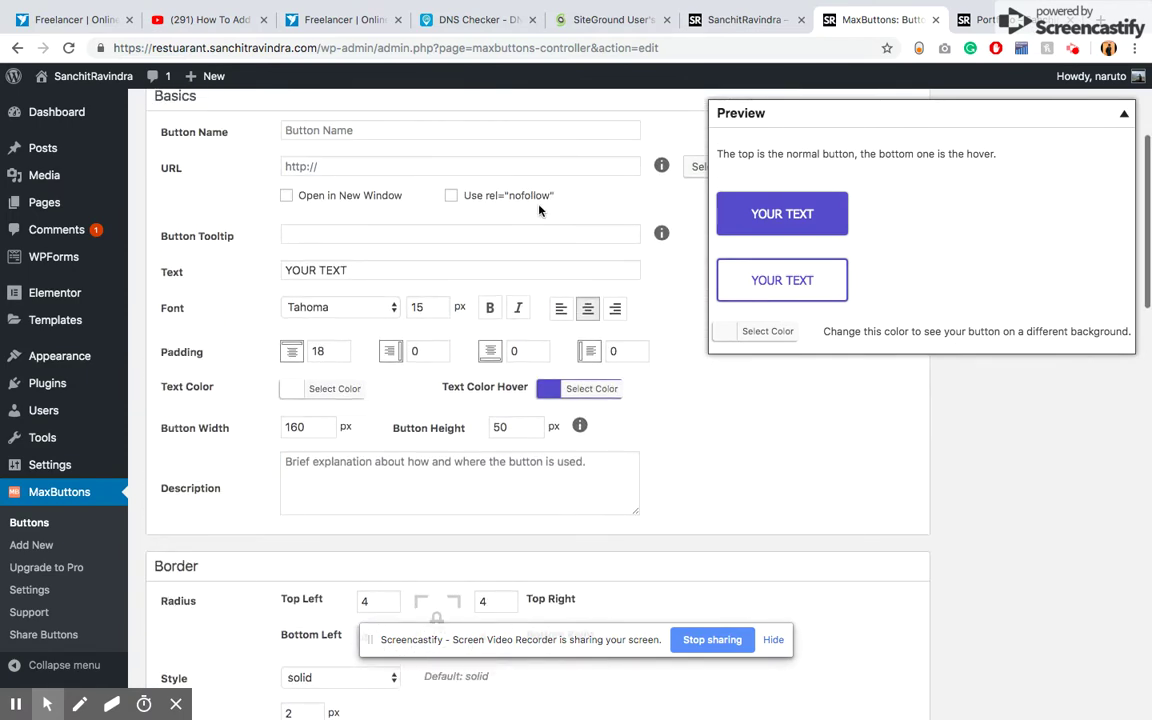
scroll(333, 222, up, 1)
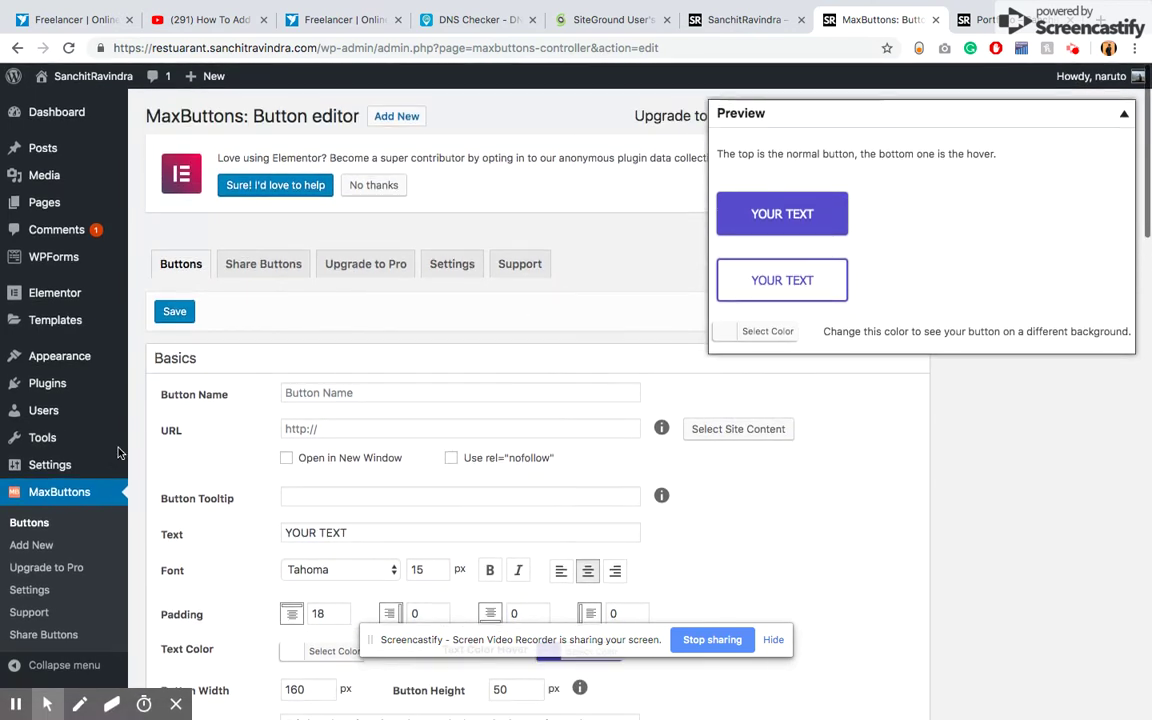
click(116, 515)
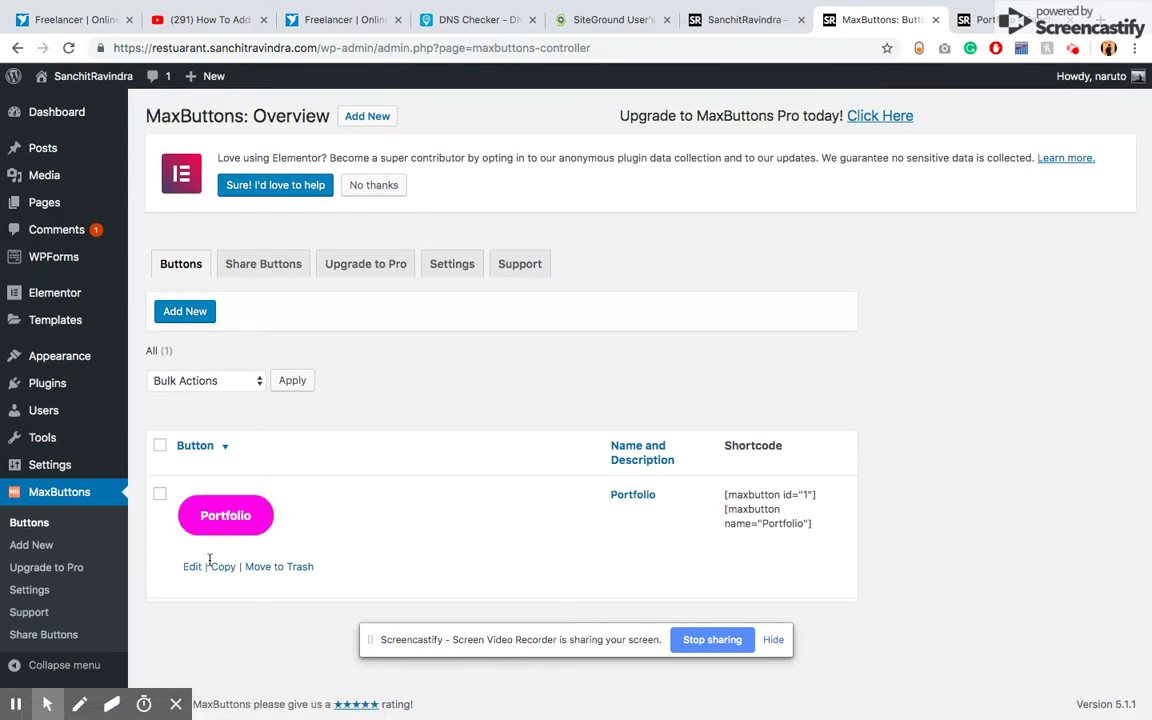
Check the Fresco homepage and portfolio page, select the portfolio URL, then return to MaxButtons
click(757, 20)
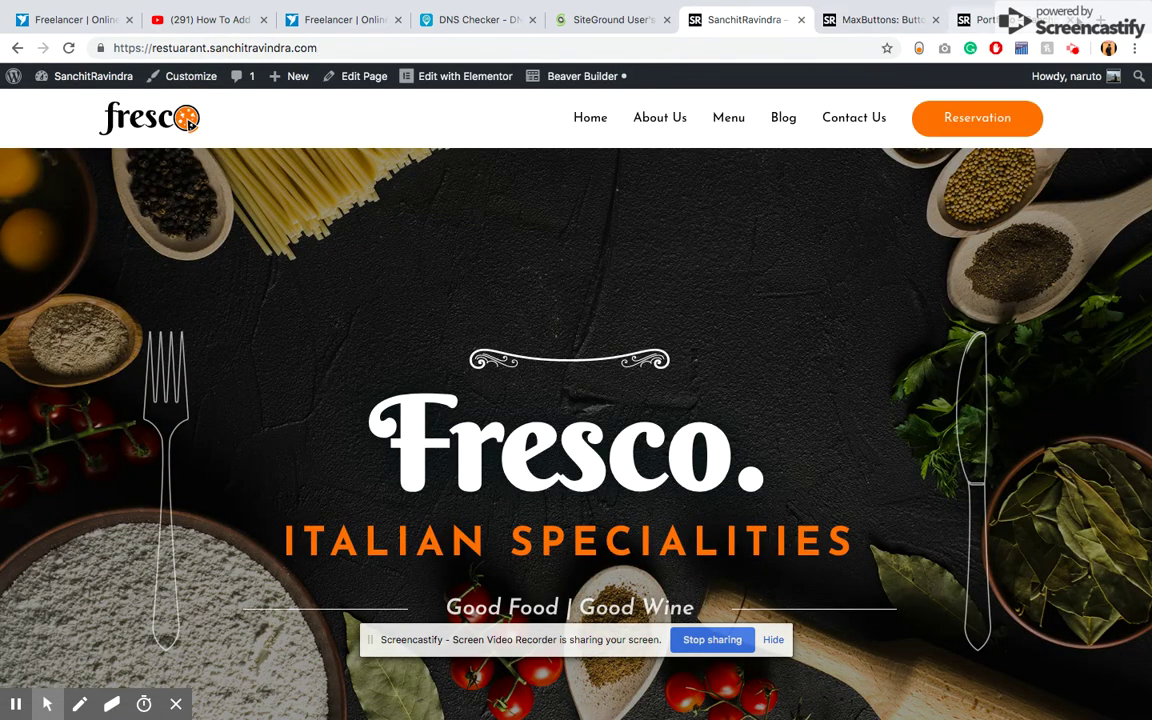
key(ctrl+9)
click(277, 48)
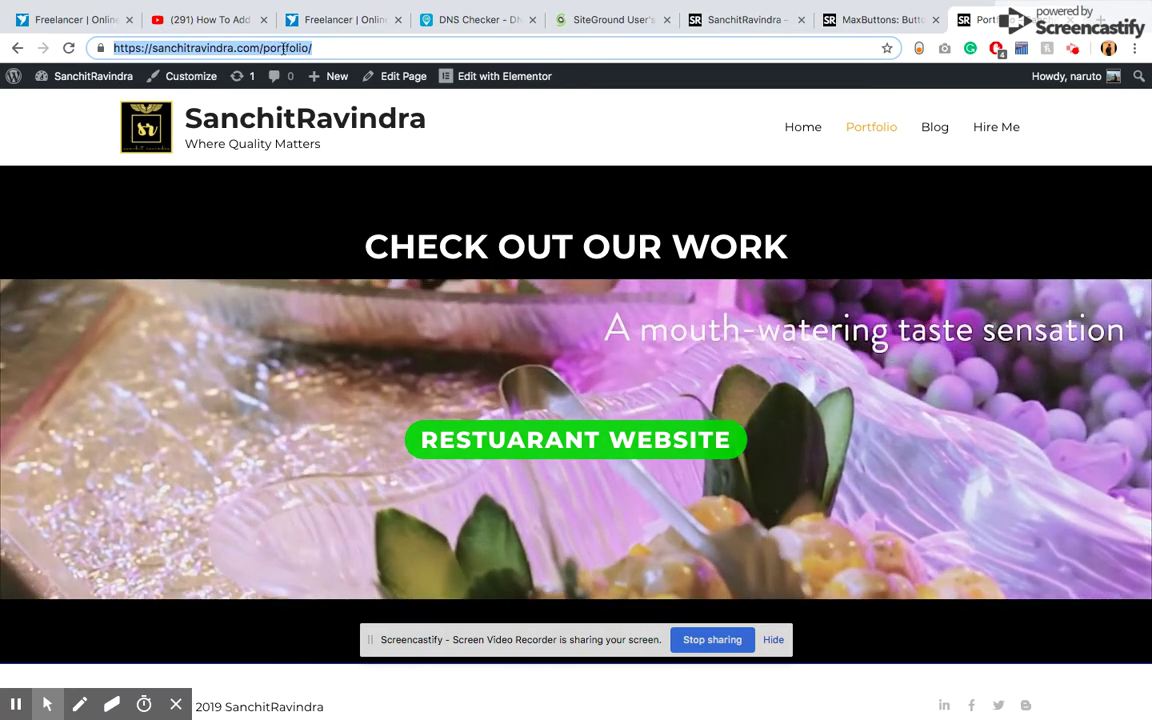
mouse_move(309, 91)
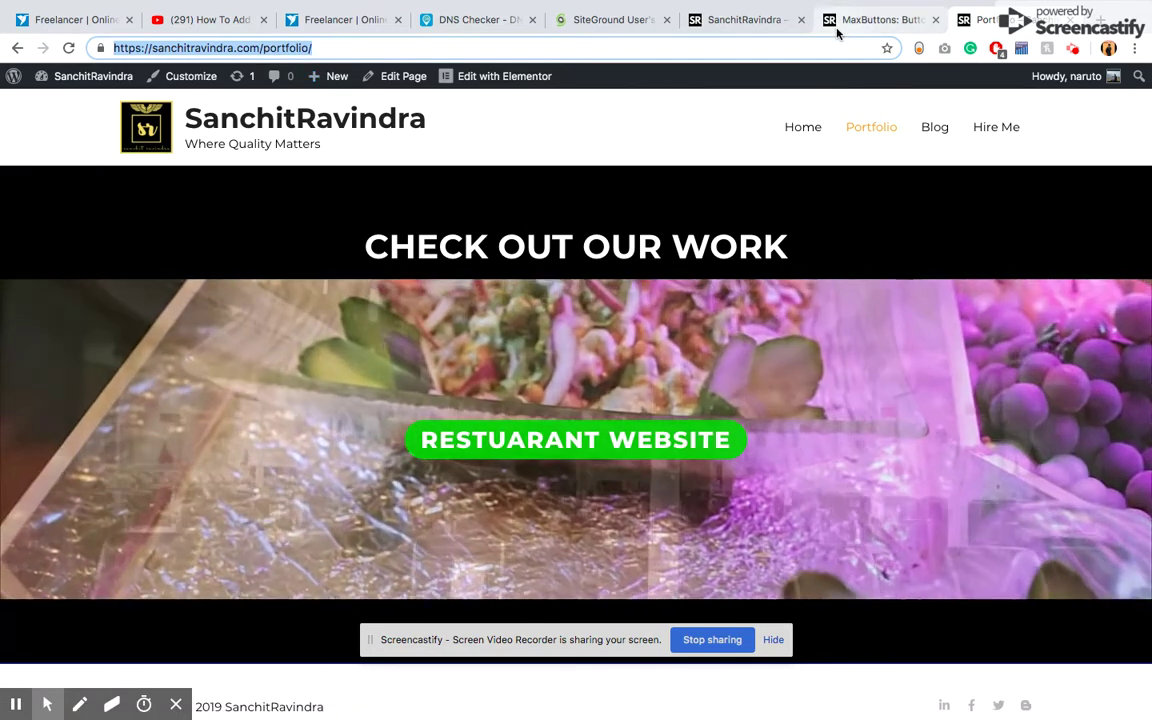
click(745, 20)
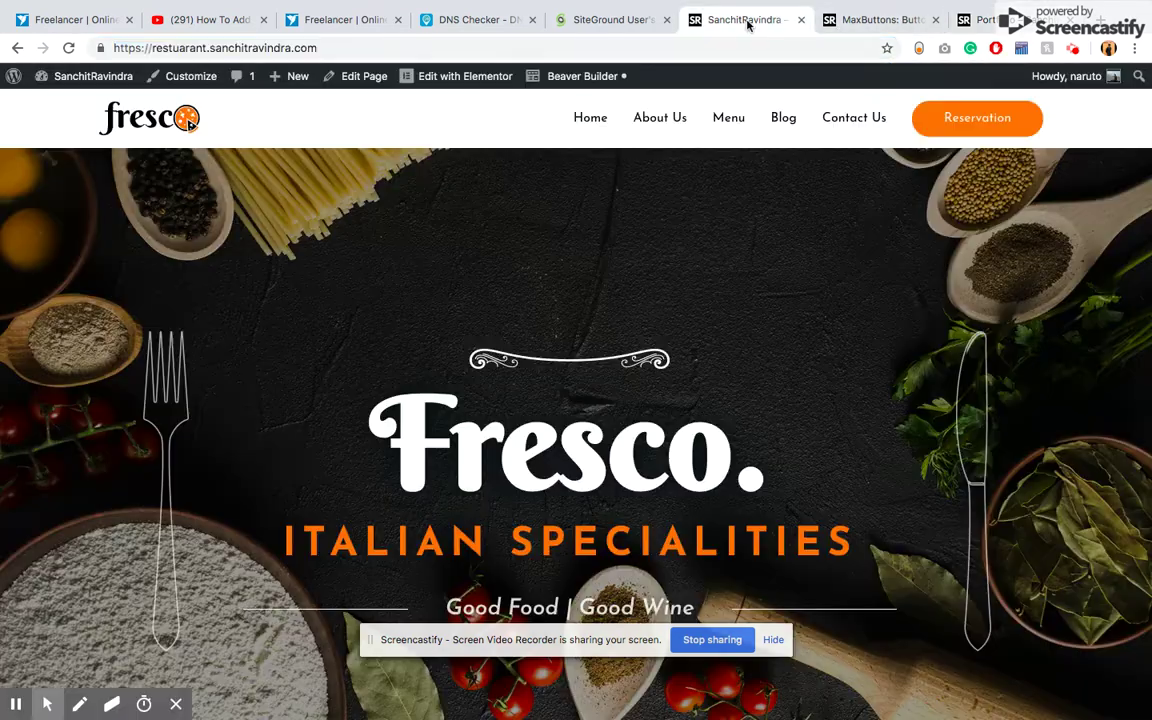
click(888, 22)
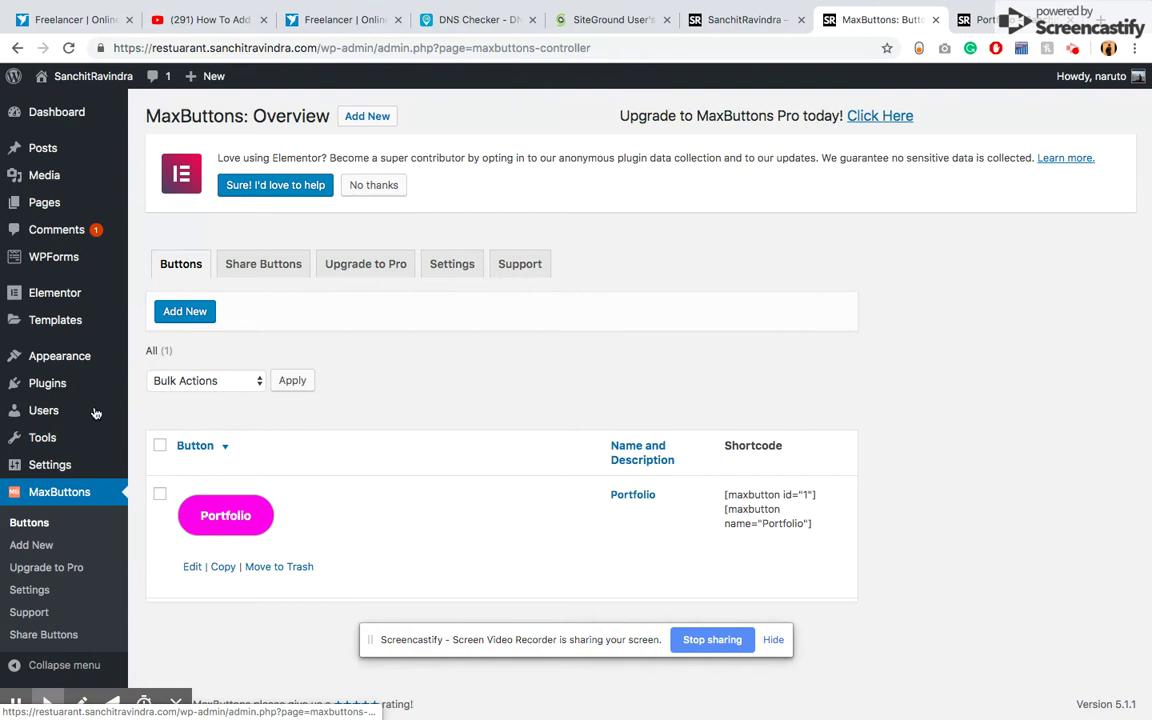
Browse the admin sidebar flyouts to reach Appearance > Menus
mouse_move(36, 440)
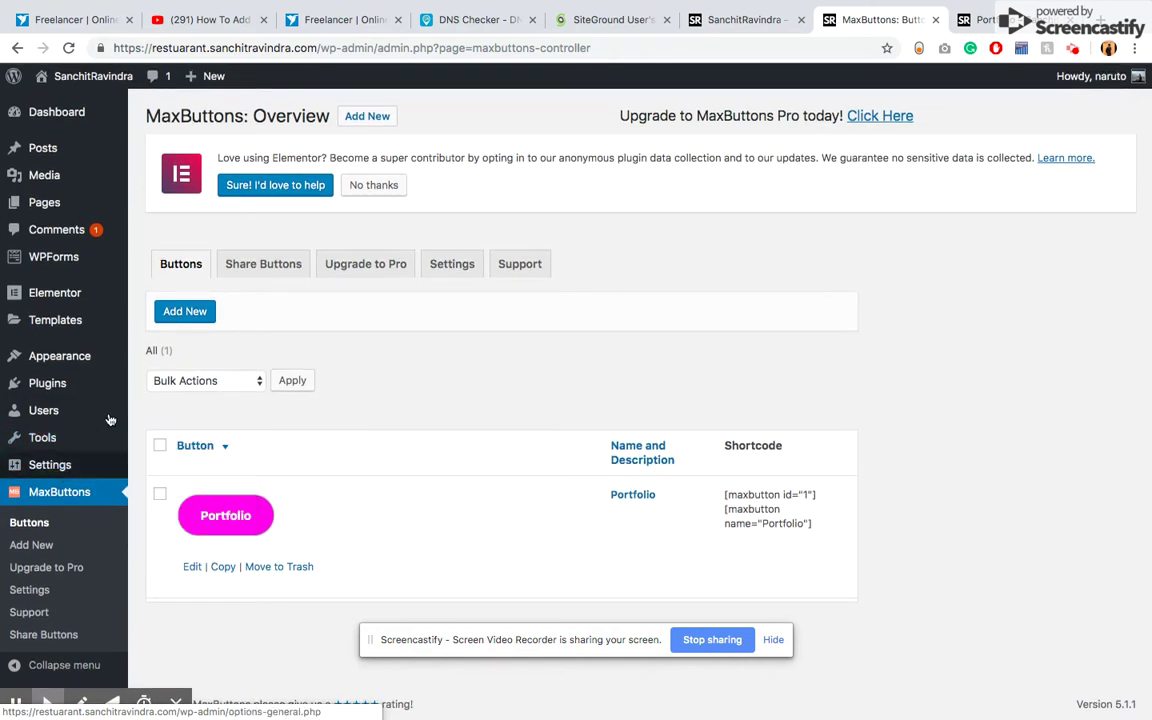
mouse_move(106, 258)
mouse_move(86, 203)
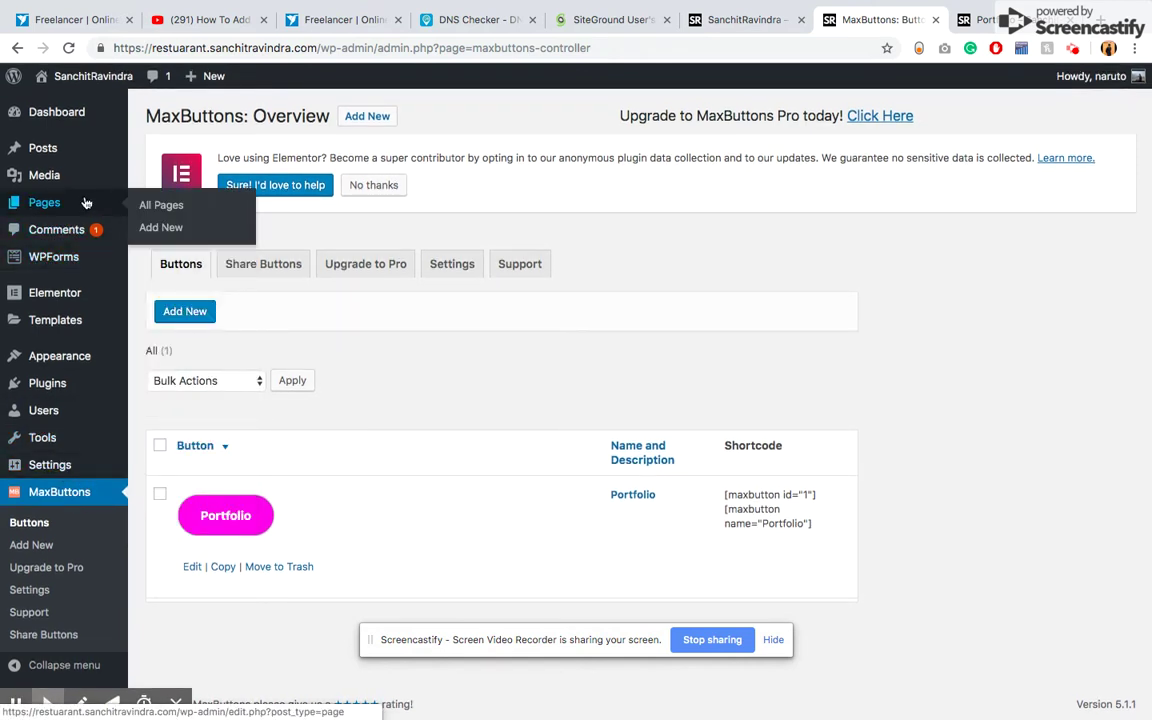
mouse_move(71, 383)
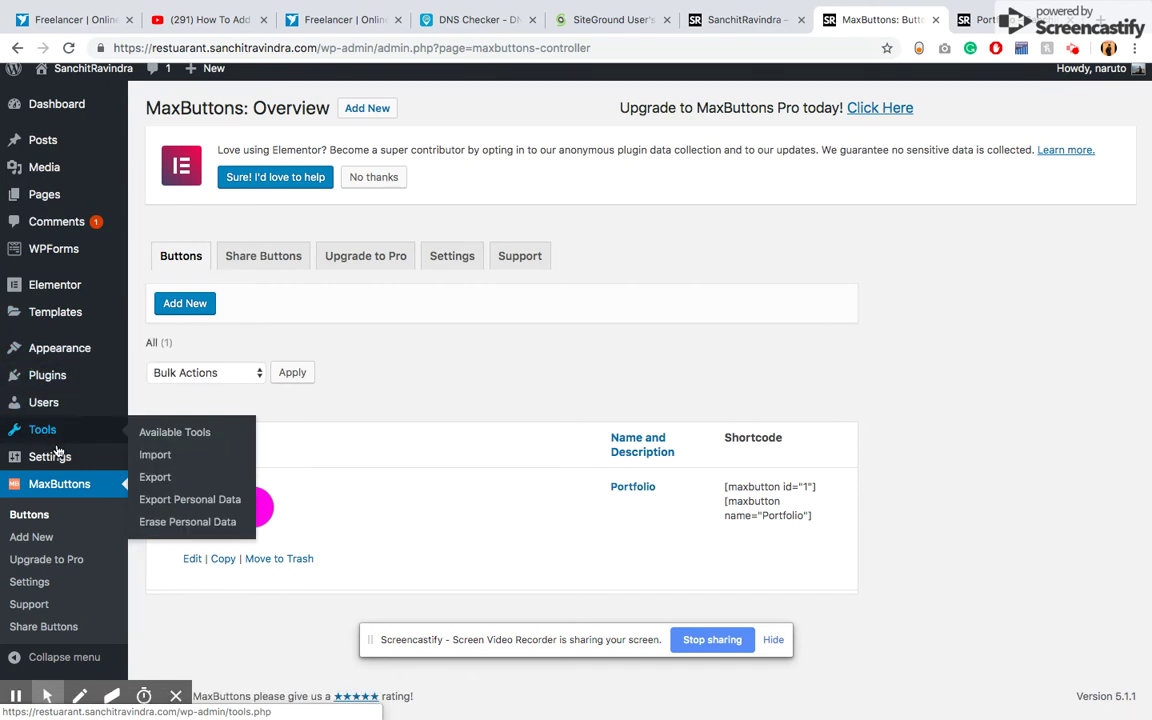
scroll(620, 211, left, 5)
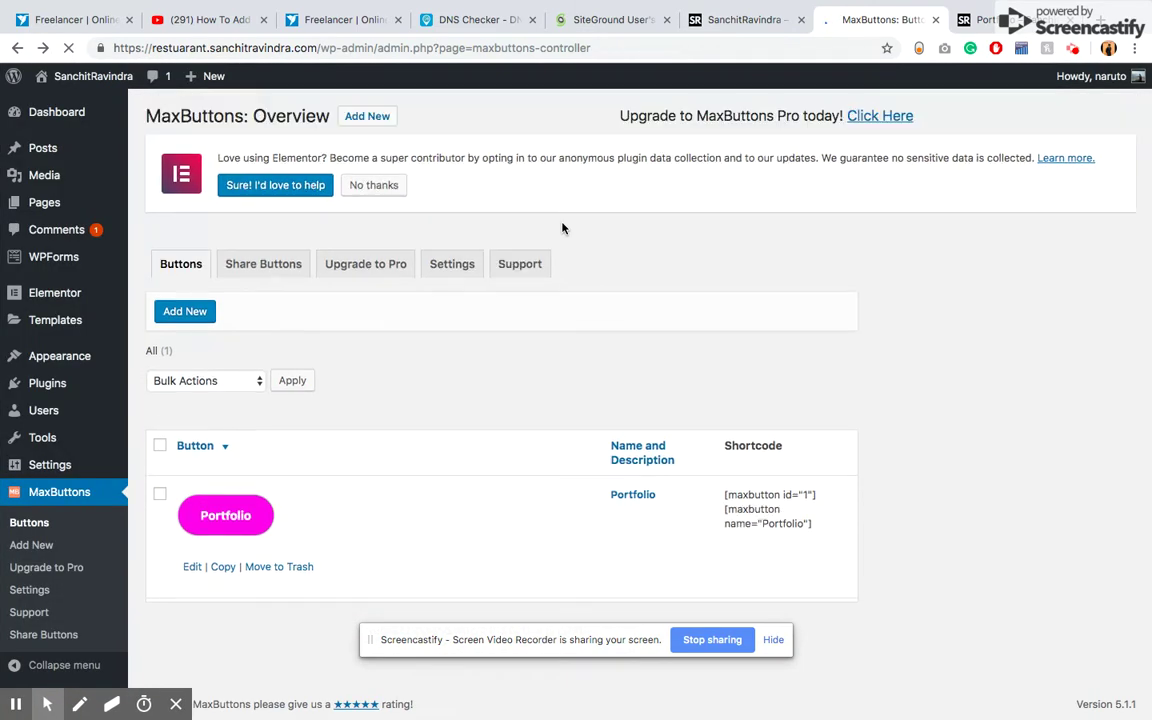
scroll(560, 226, left, 5)
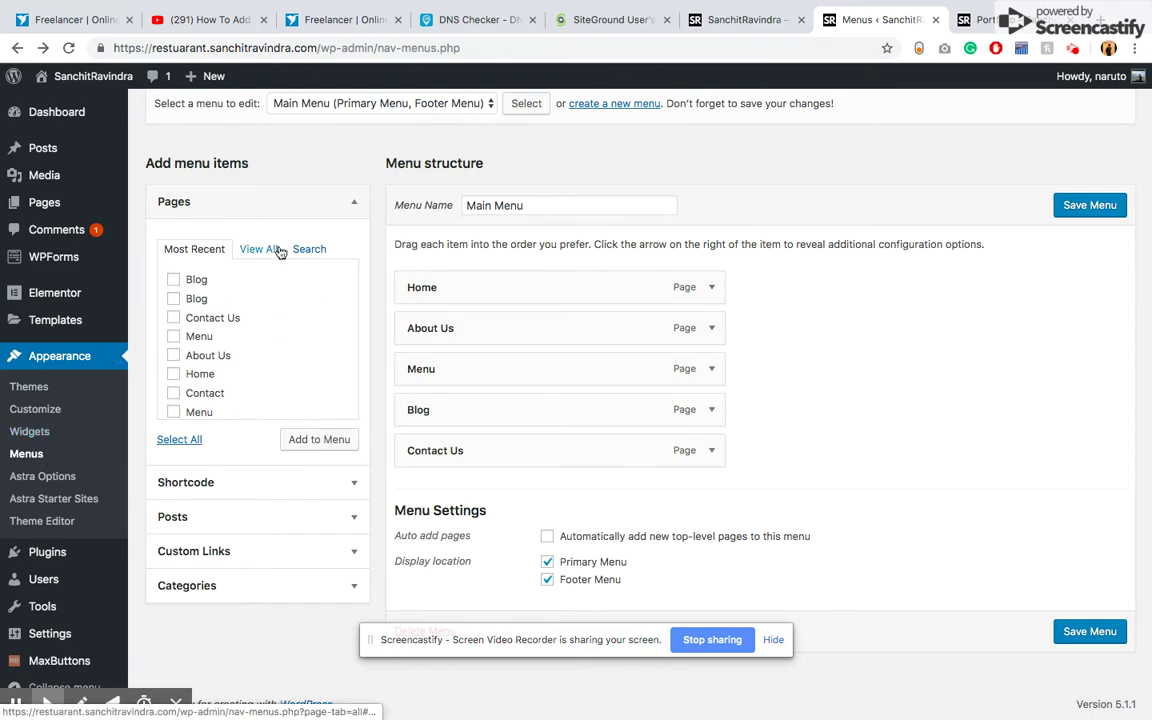
click(263, 489)
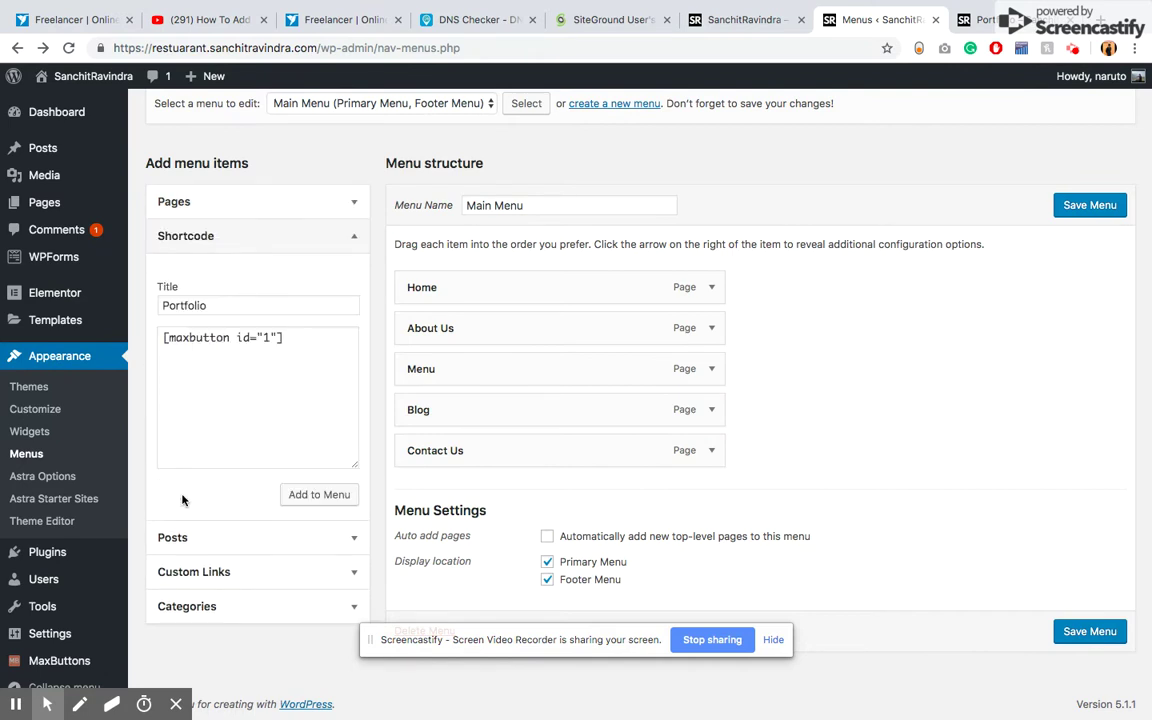
mouse_move(62, 655)
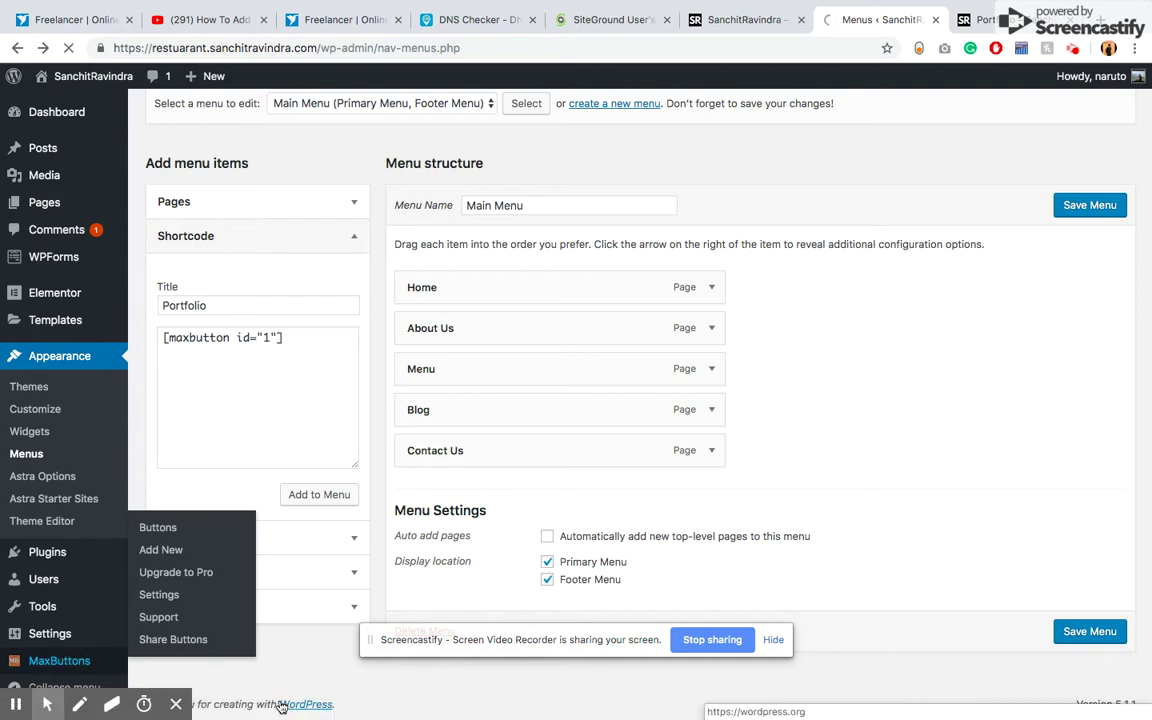
click(62, 657)
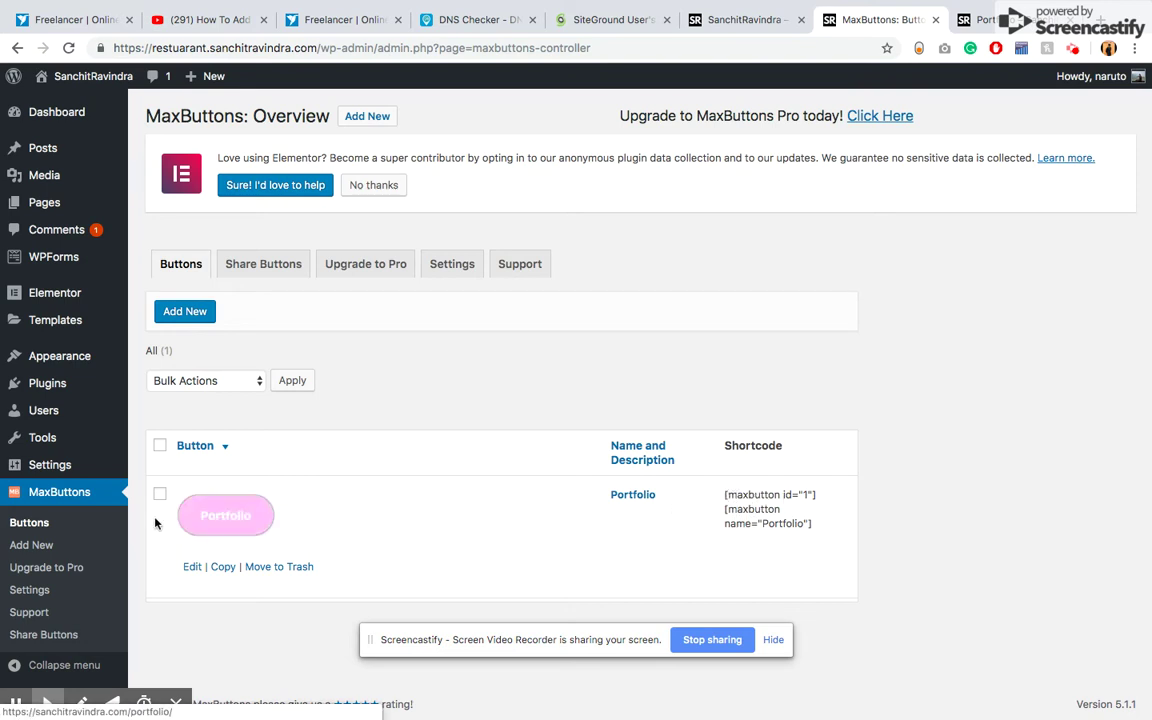
mouse_move(64, 356)
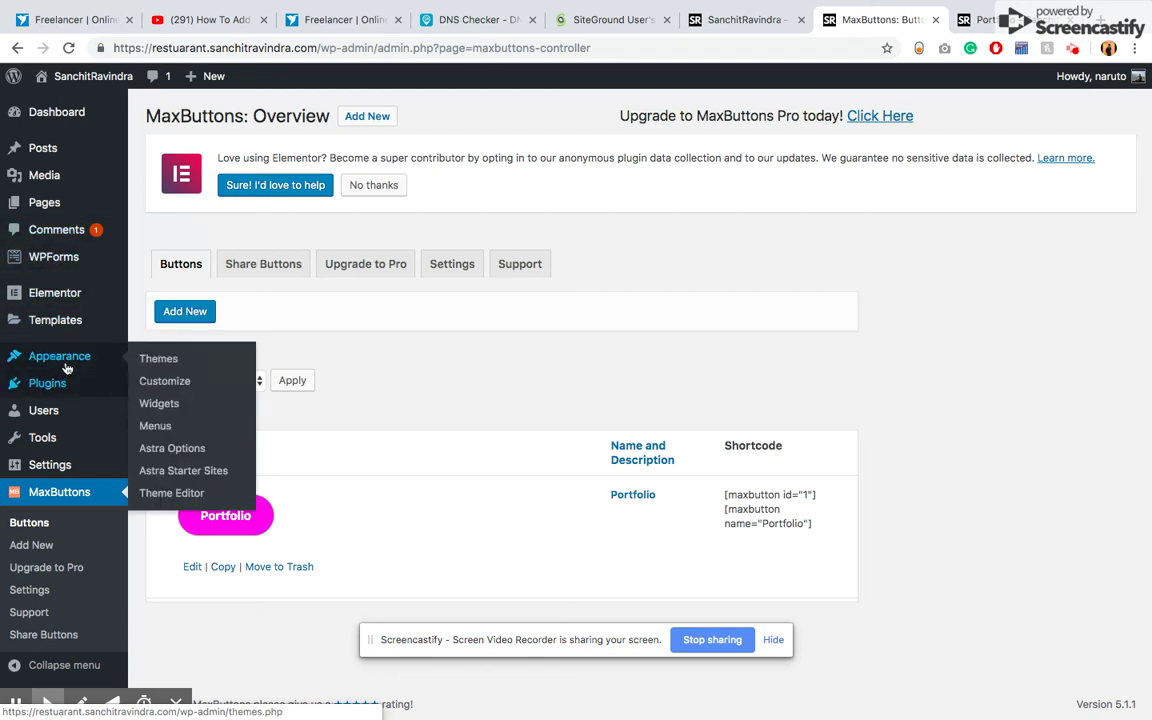
click(195, 426)
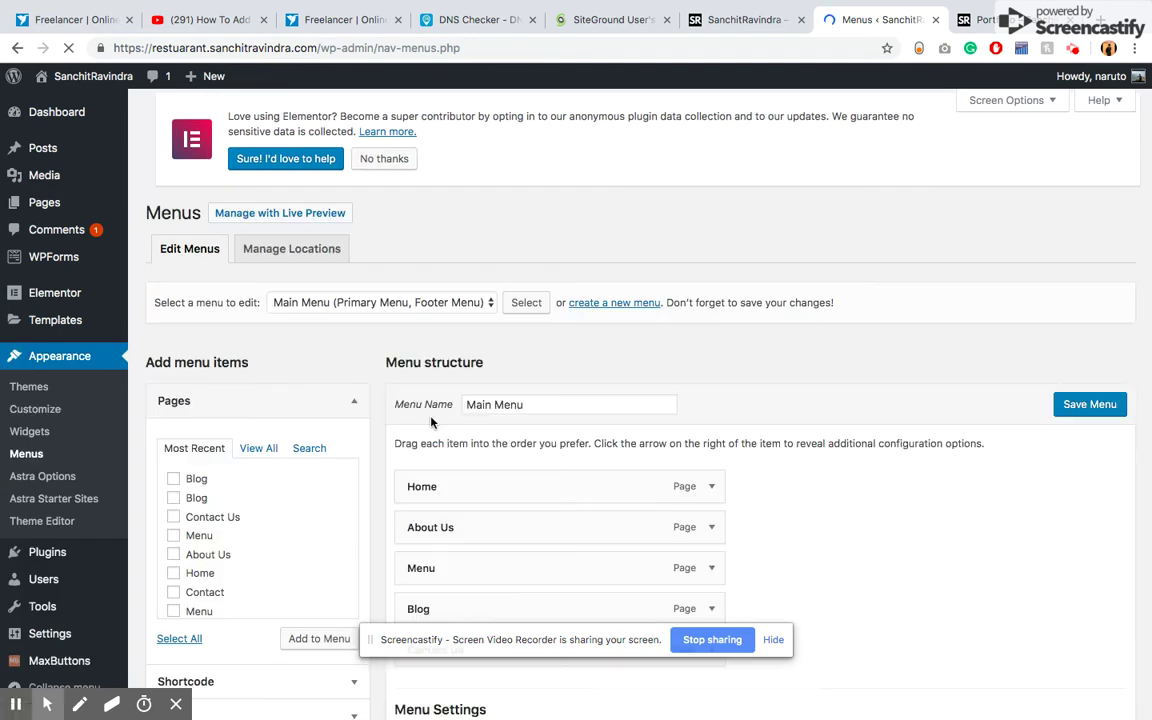
Expand the Shortcode menu-item fields and enter the title Portfolio
scroll(238, 472, down, 3)
scroll(265, 531, down, 2)
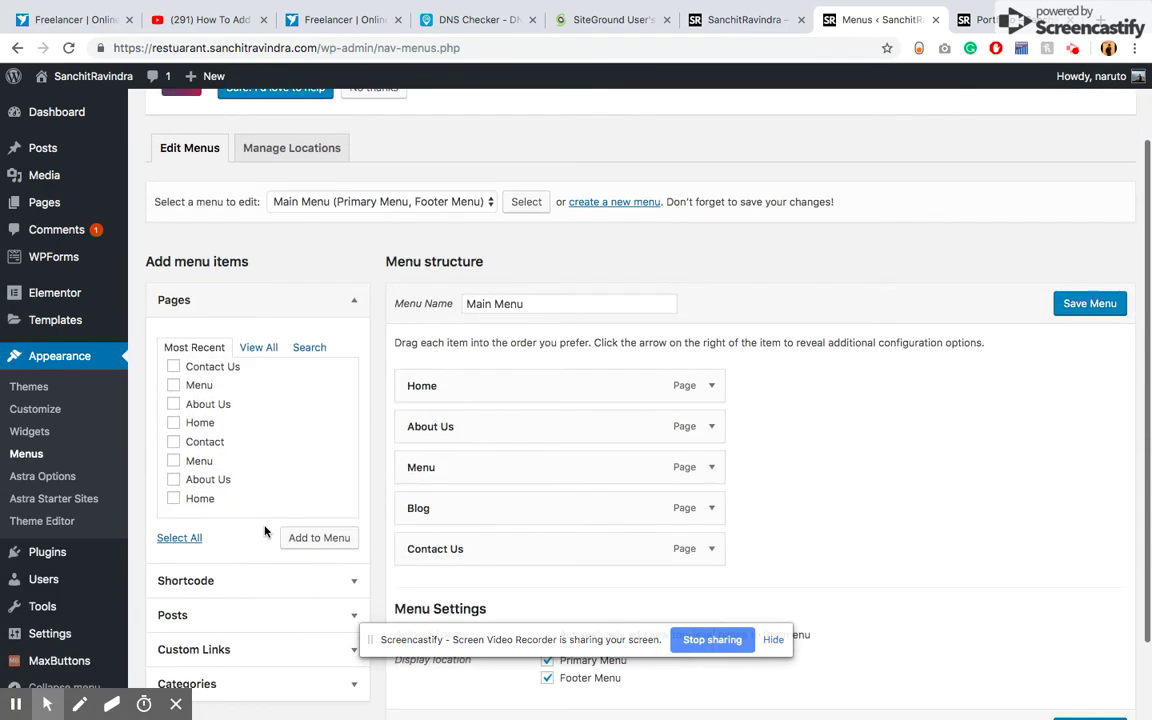
click(226, 588)
scroll(249, 620, down, 1)
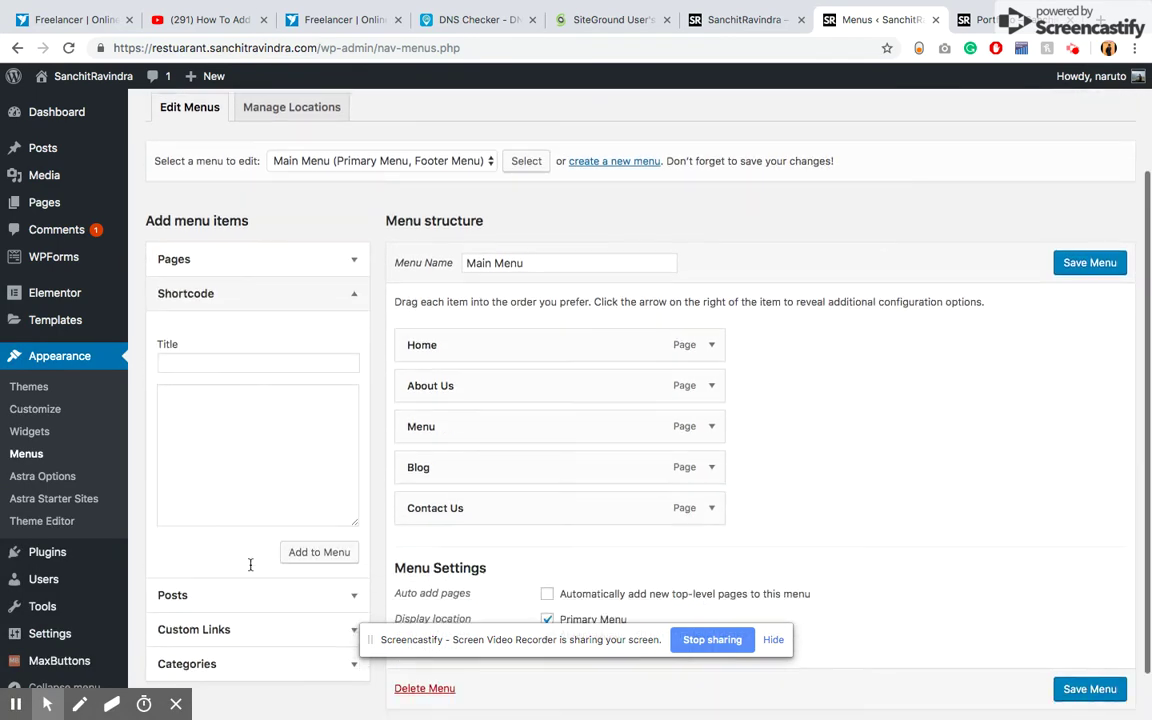
click(267, 361)
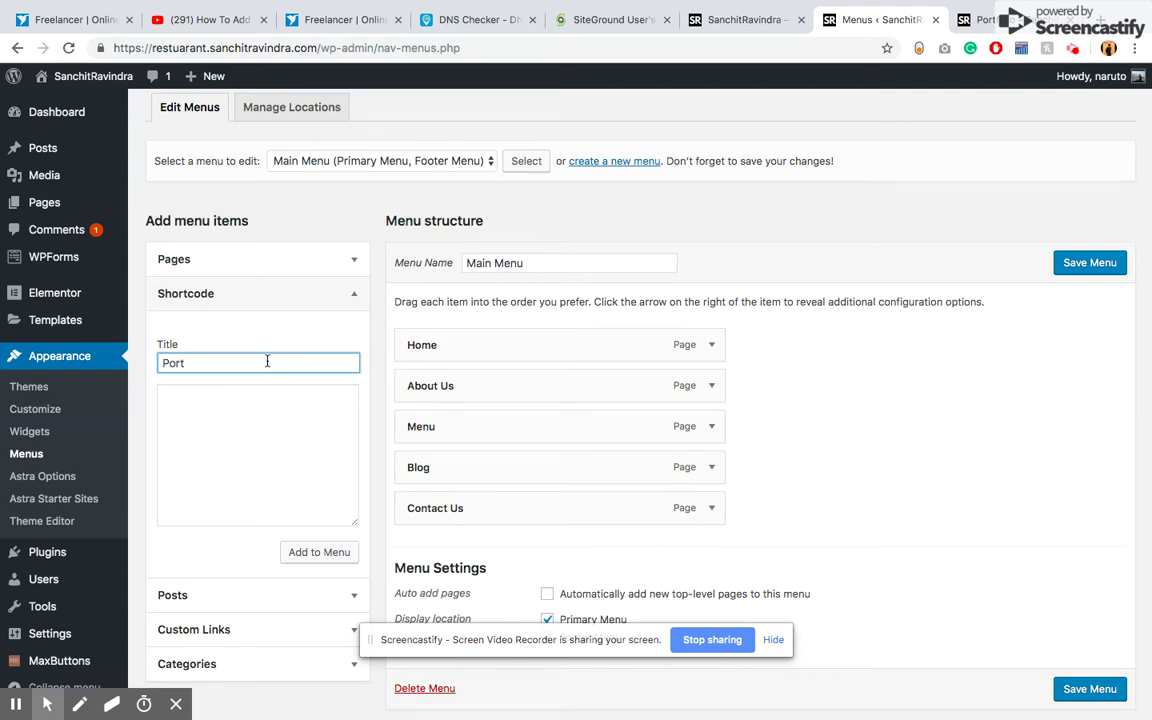
Paste [maxbutton id="1"] as the content, delete the duplicate line, and add it to Main Menu
click(262, 398)
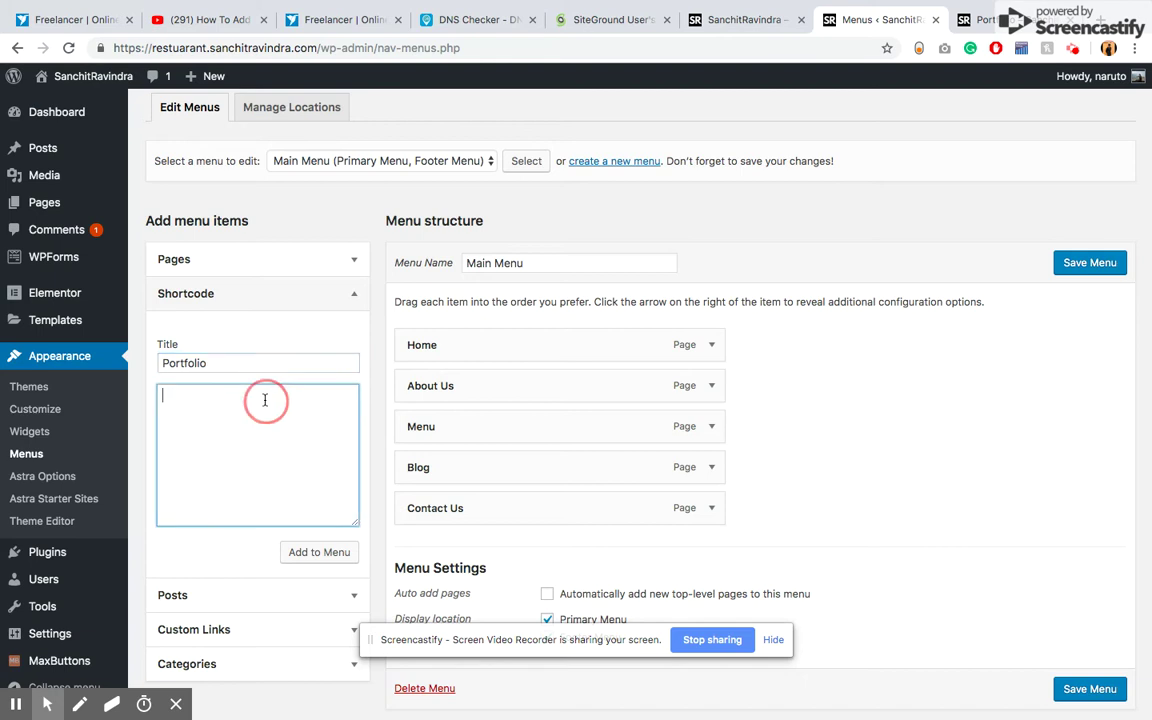
text([maxbutton id="1"] [maxbutton name="Portfolio"])
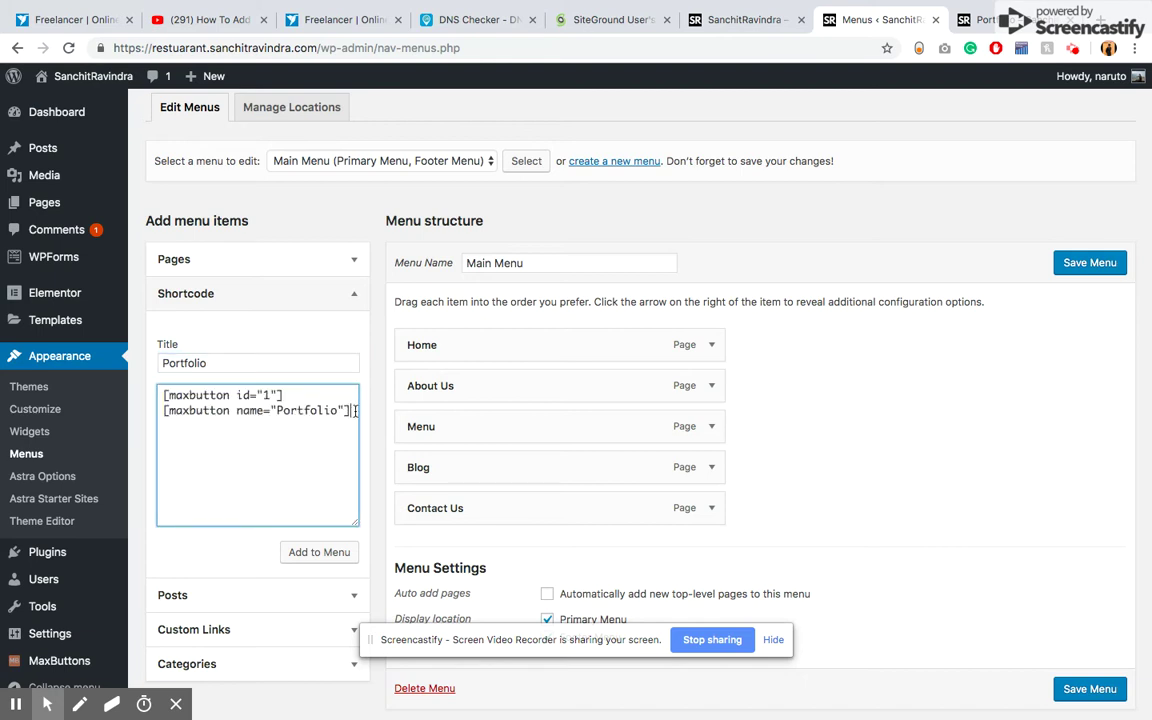
drag(352, 410, 163, 410)
key(BackSpace)
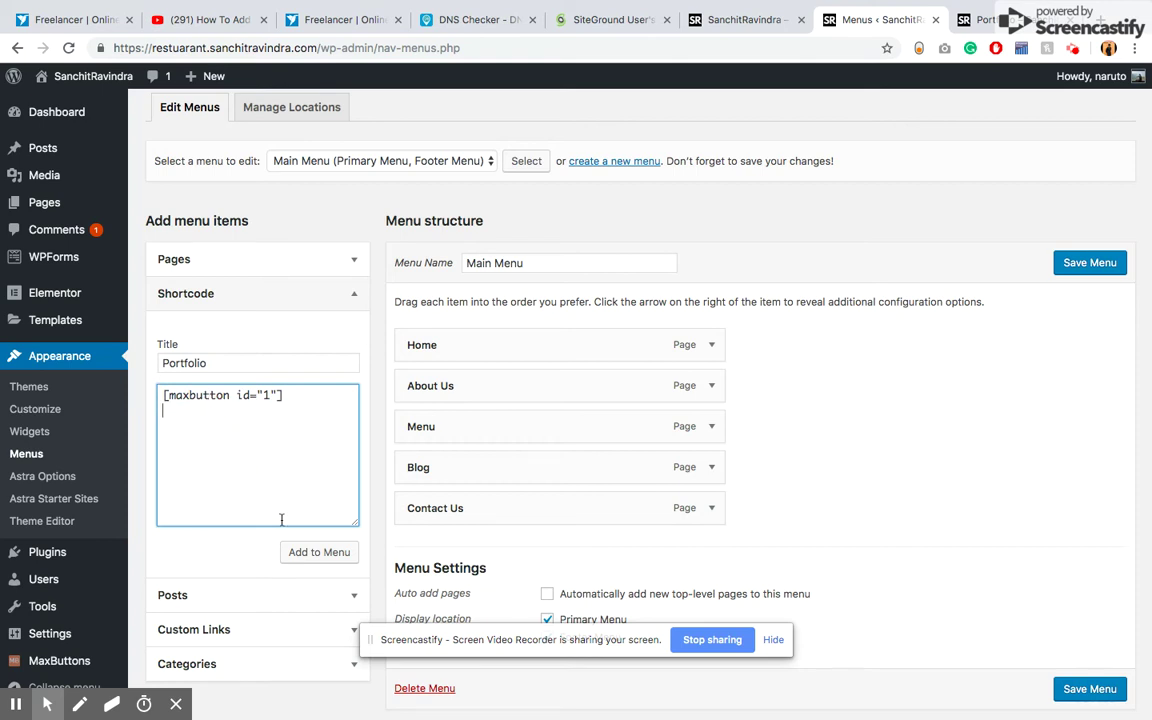
click(311, 555)
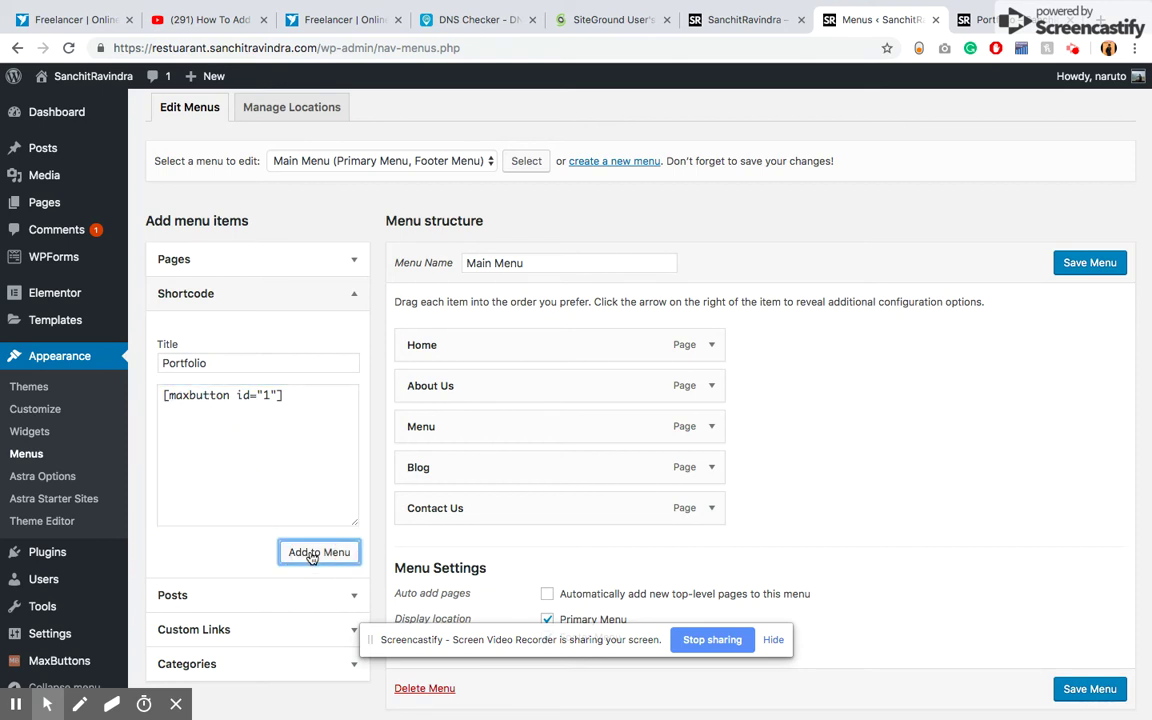
scroll(338, 444, down, 2)
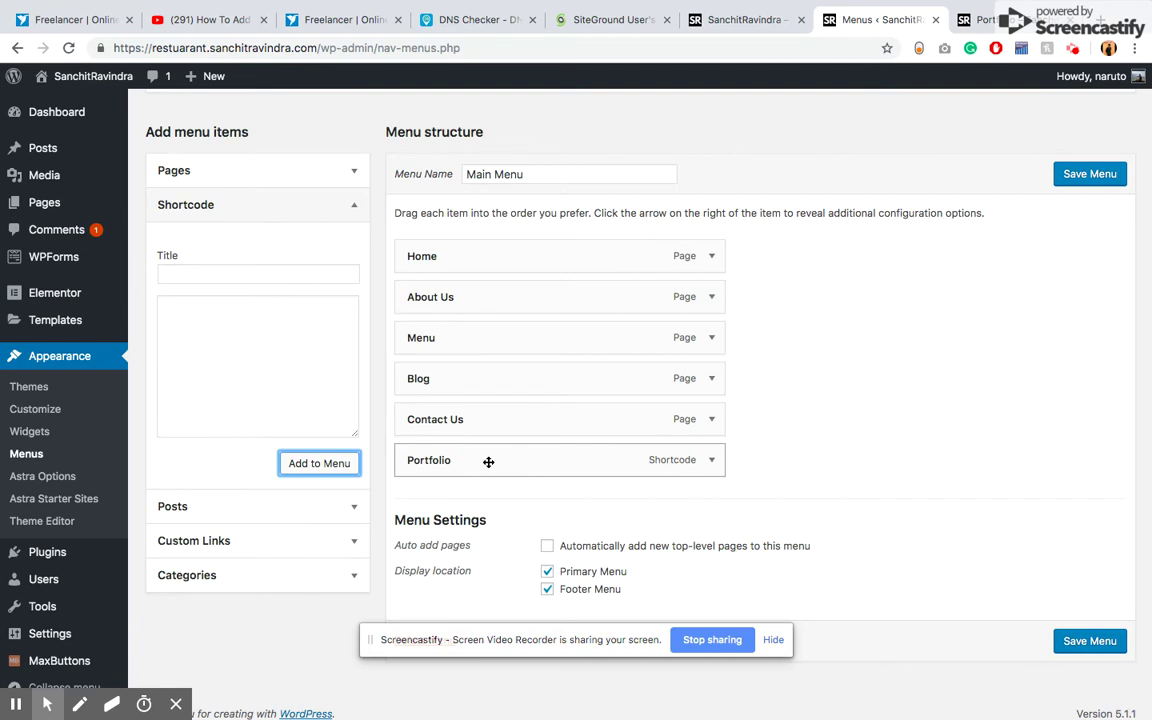
Try moving the Portfolio item up, save Main Menu, and check the live Fresco homepage header
drag(488, 406, 489, 503)
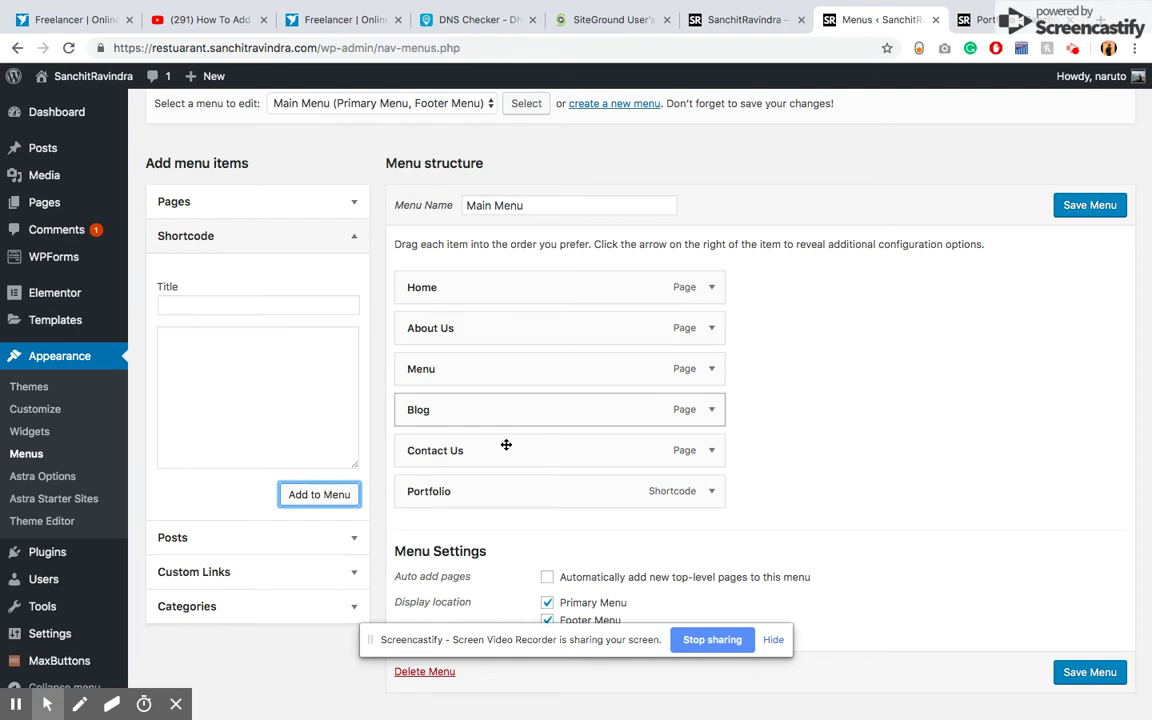
scroll(593, 513, down, 1)
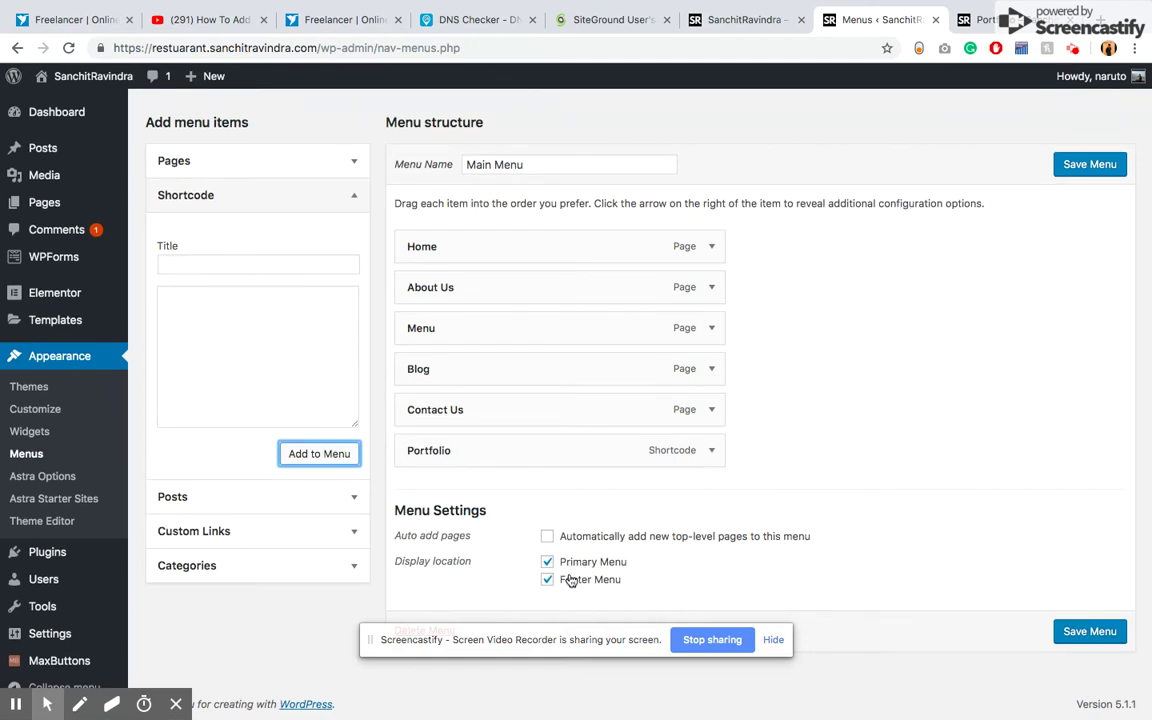
click(1068, 631)
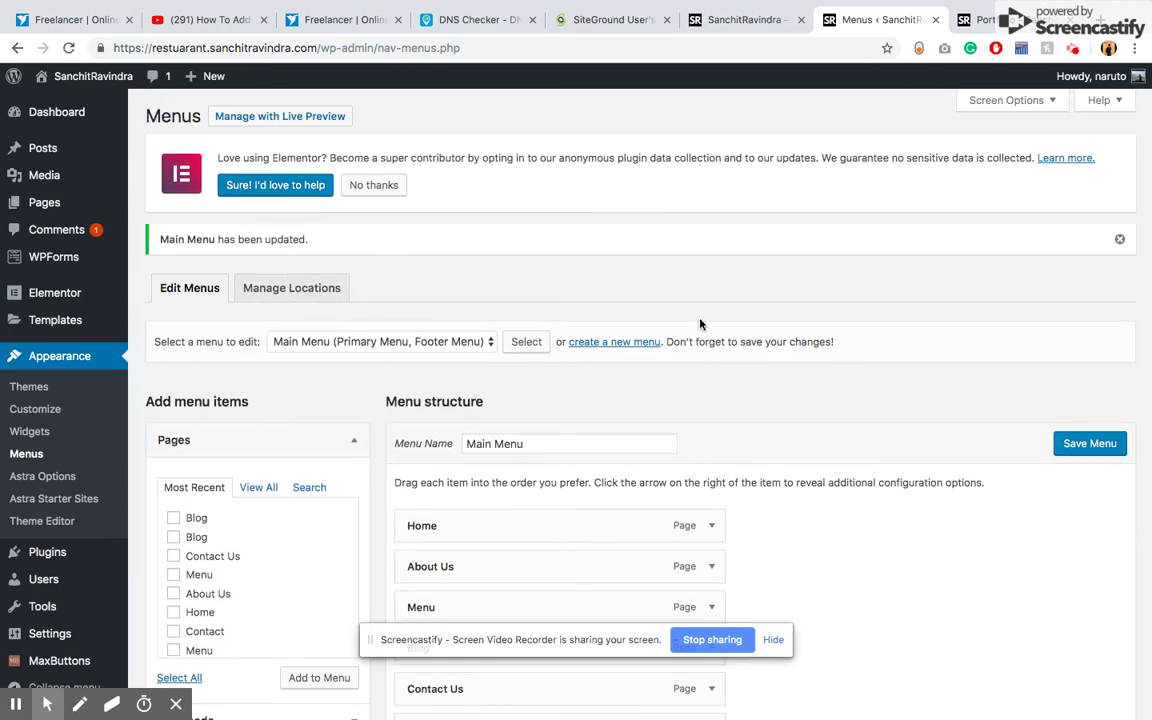
click(745, 19)
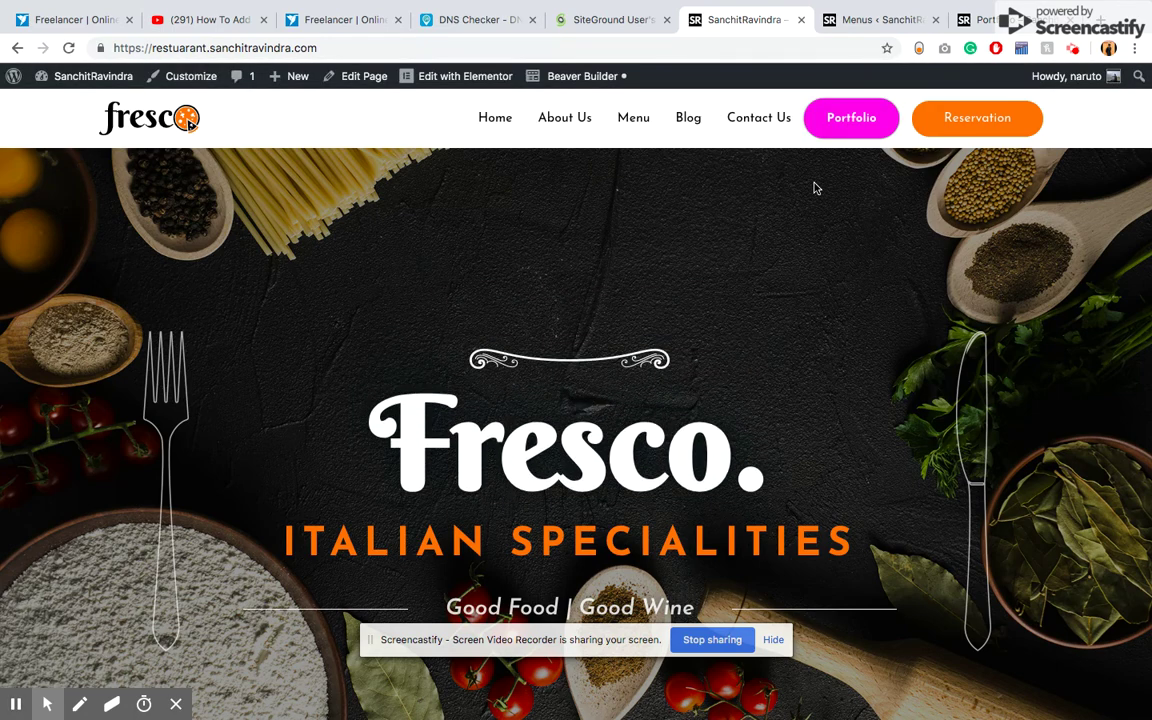
Test the pink Portfolio header button twice, confirming it opens the 'Check Out Our Work' portfolio page
click(849, 130)
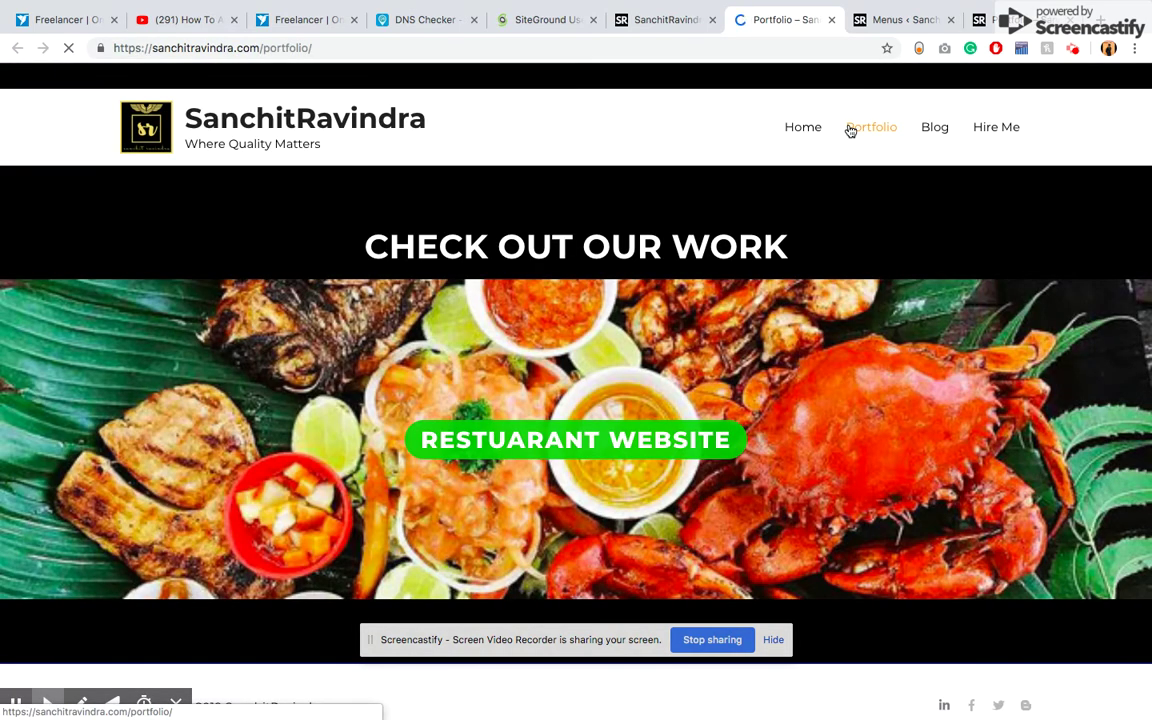
scroll(665, 514, down, 1)
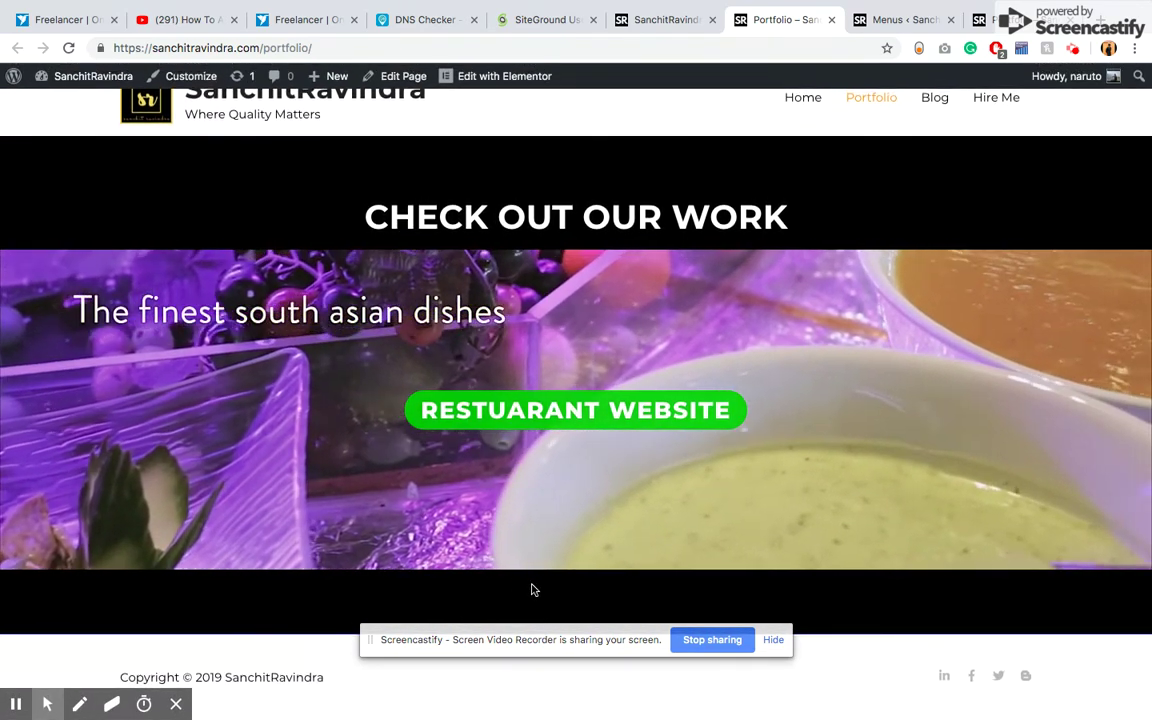
scroll(530, 590, up, 1)
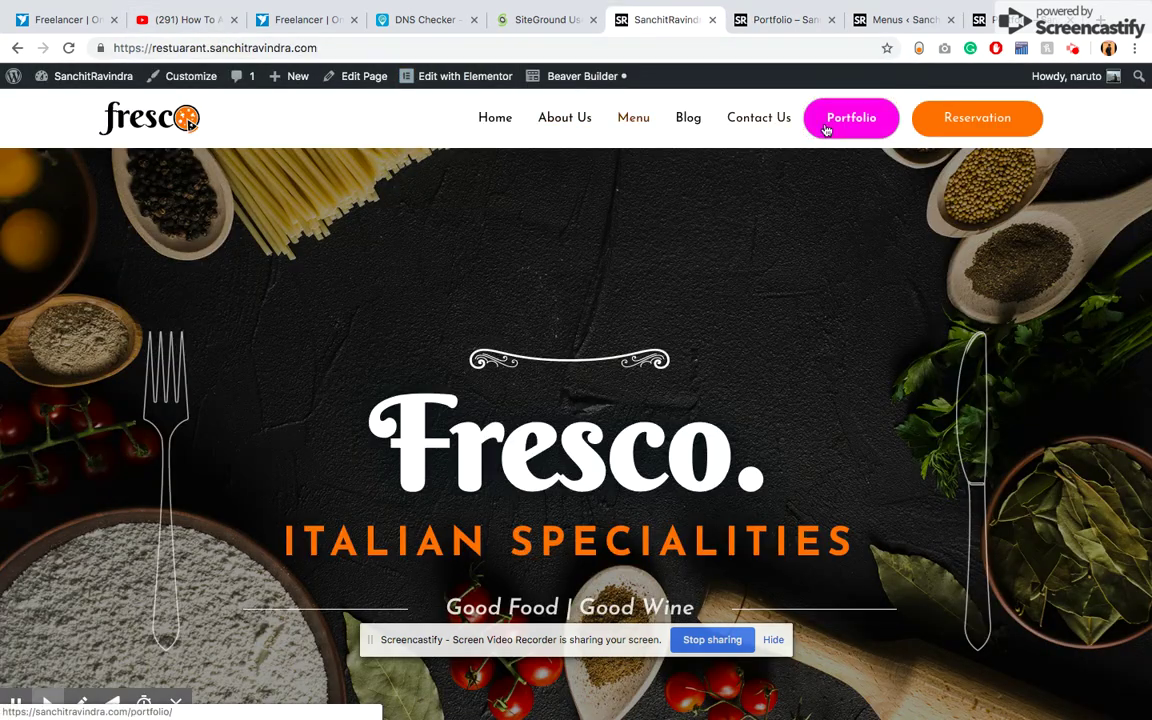
click(766, 19)
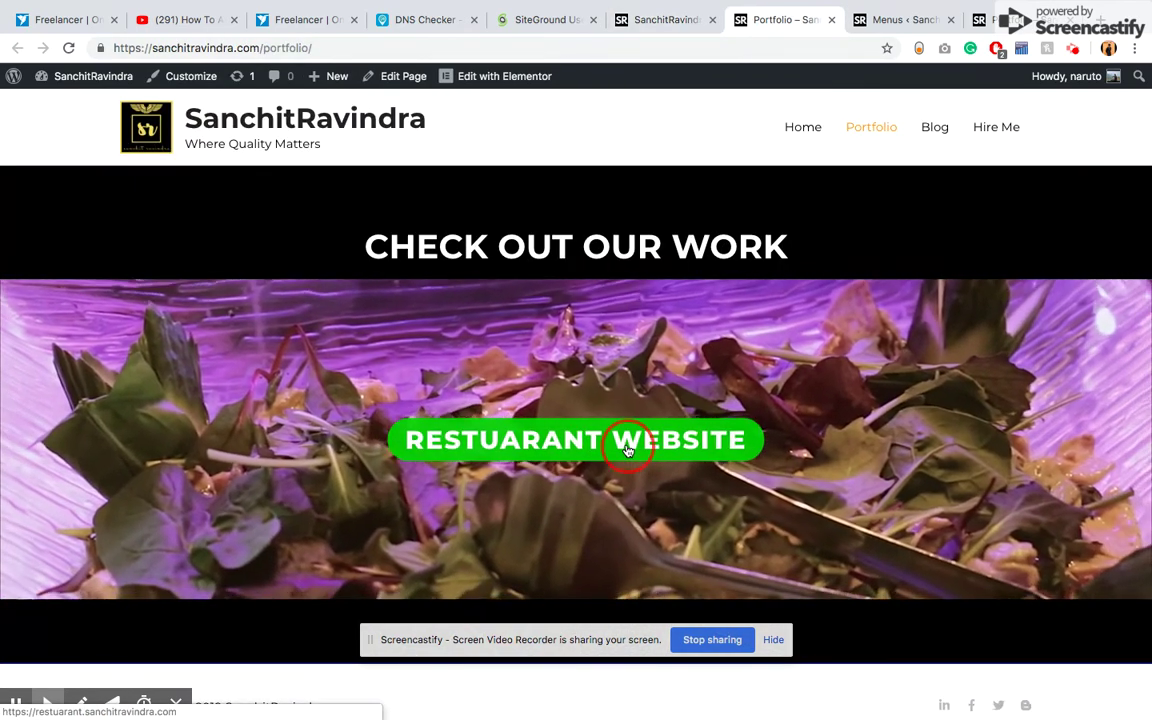
click(625, 443)
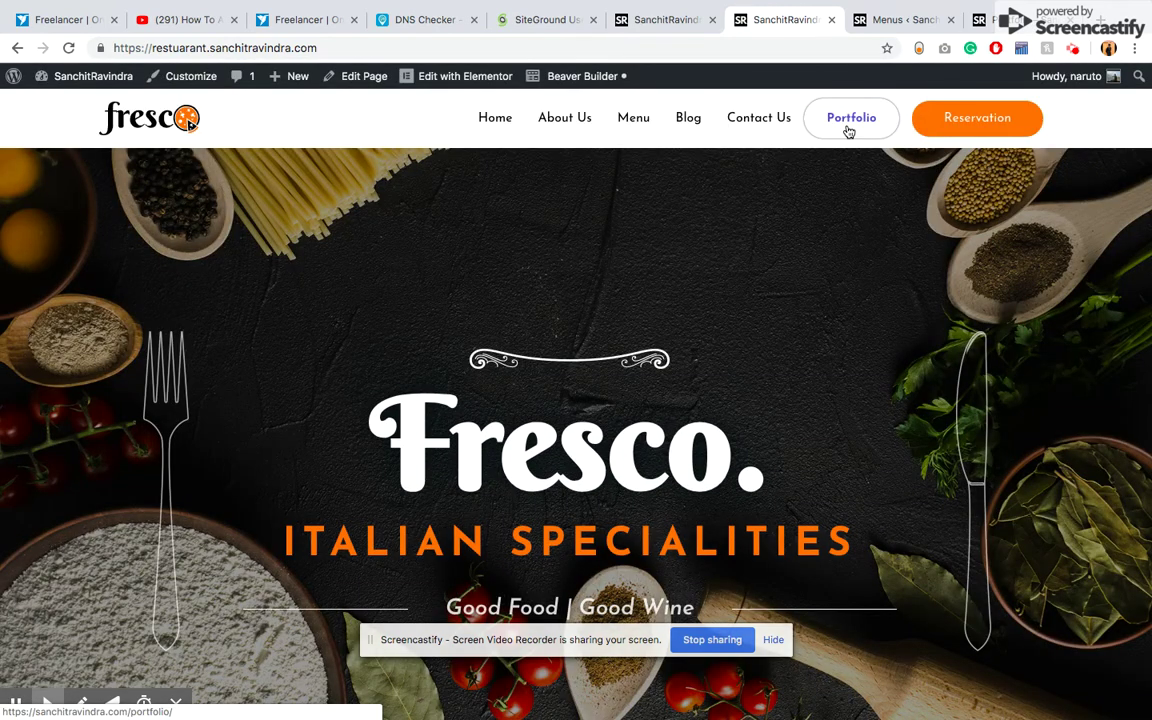
click(848, 131)
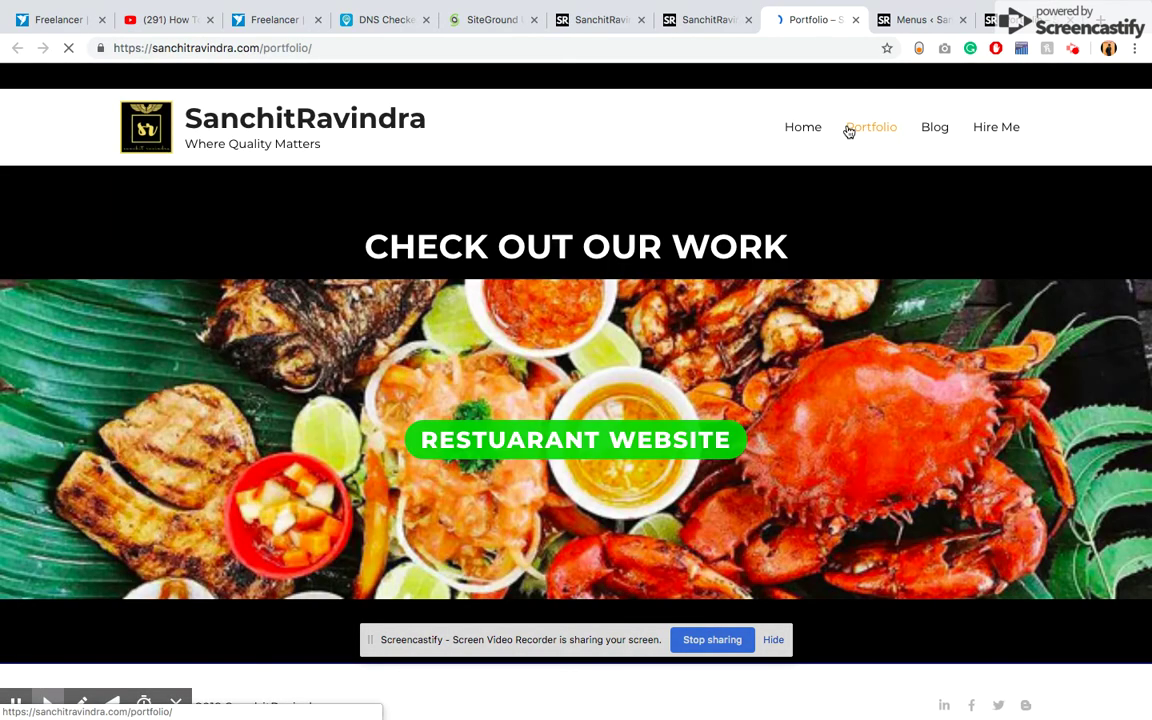
scroll(840, 160, down, 1)
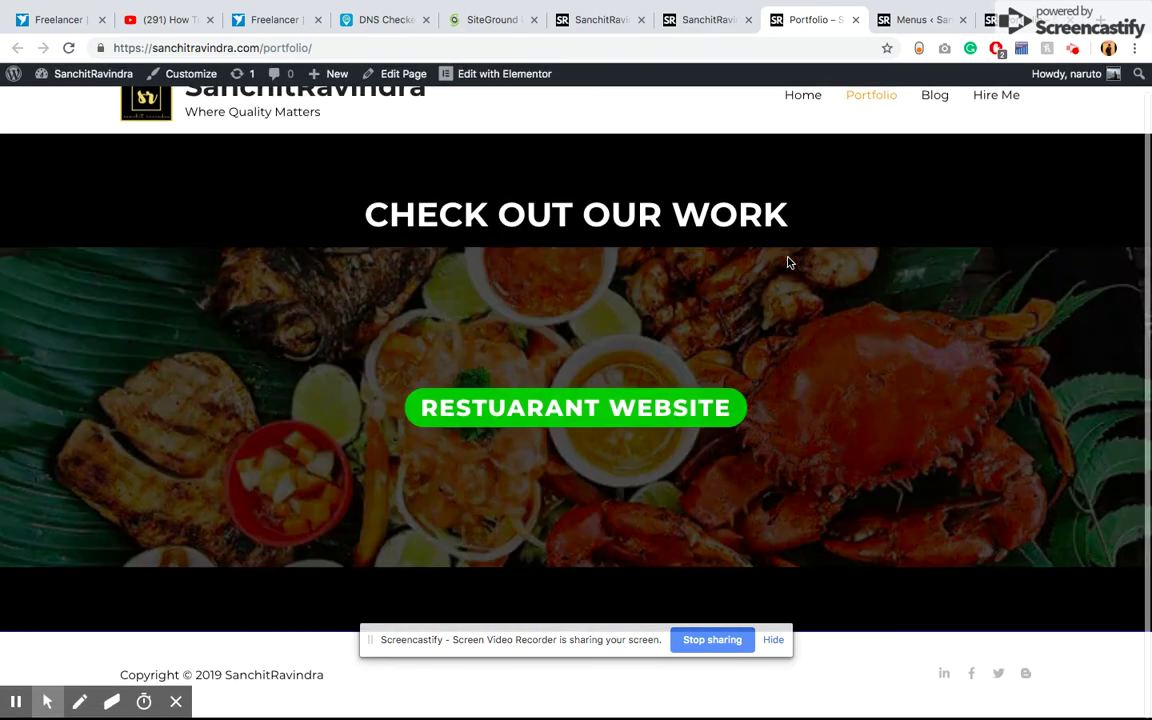